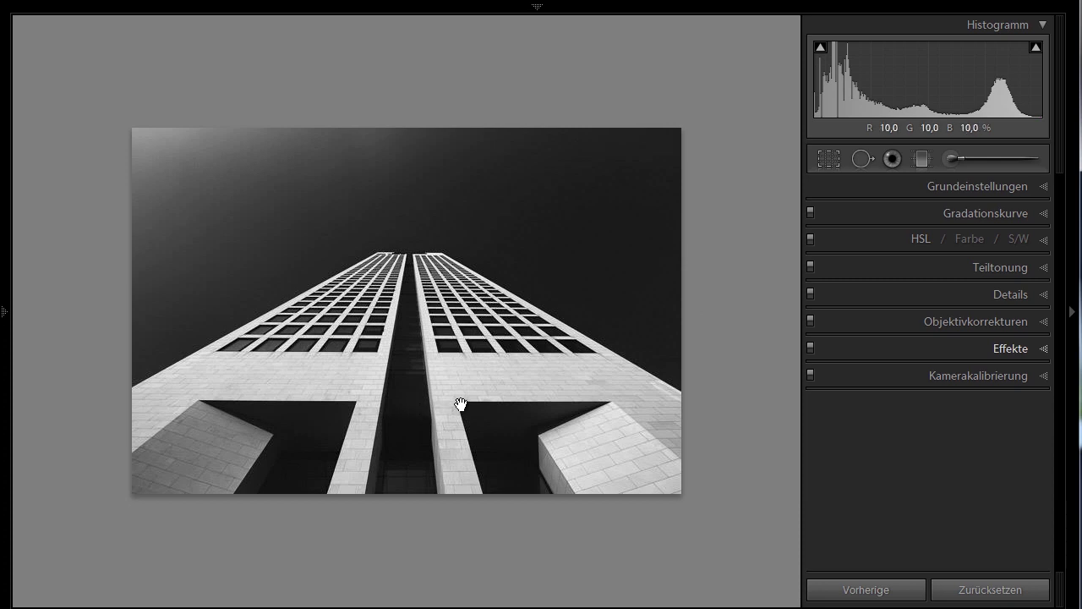
Step: Check the skyscraper photo's symmetry and composition against the crop tool's rotation grid and thirds overlay, leaving the crop as it is
left_click(830, 160)
left_click_drag(800, 226, 796, 229)
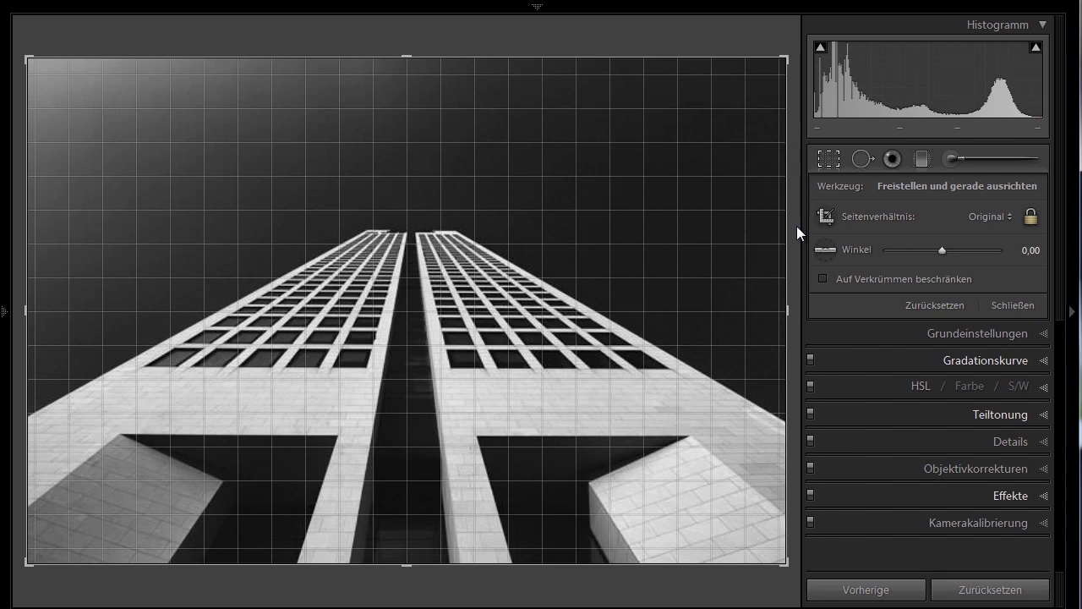
left_click_drag(797, 226, 797, 225)
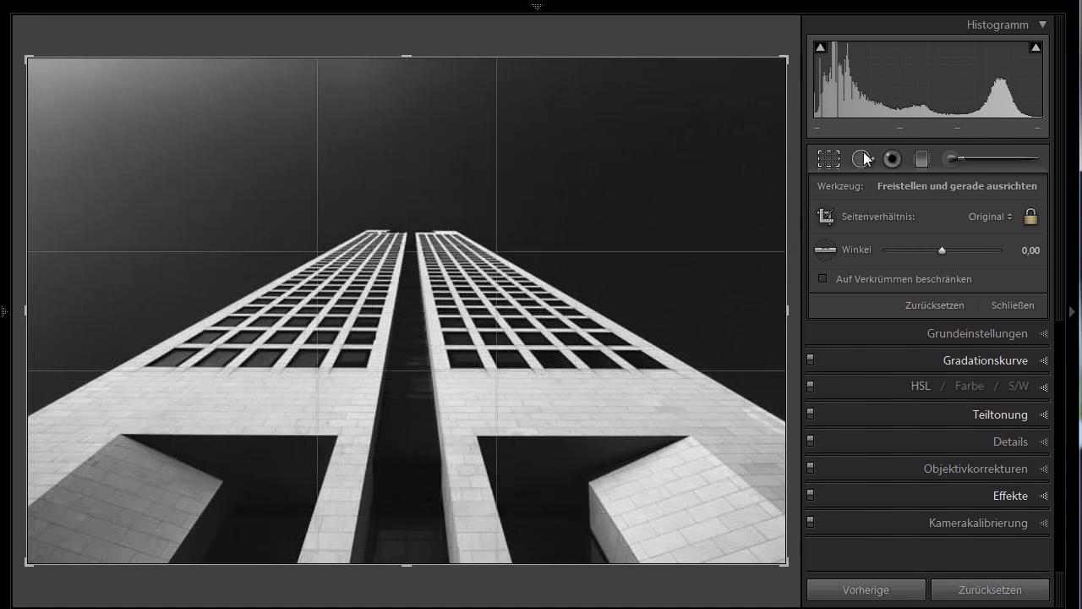
left_click(831, 161)
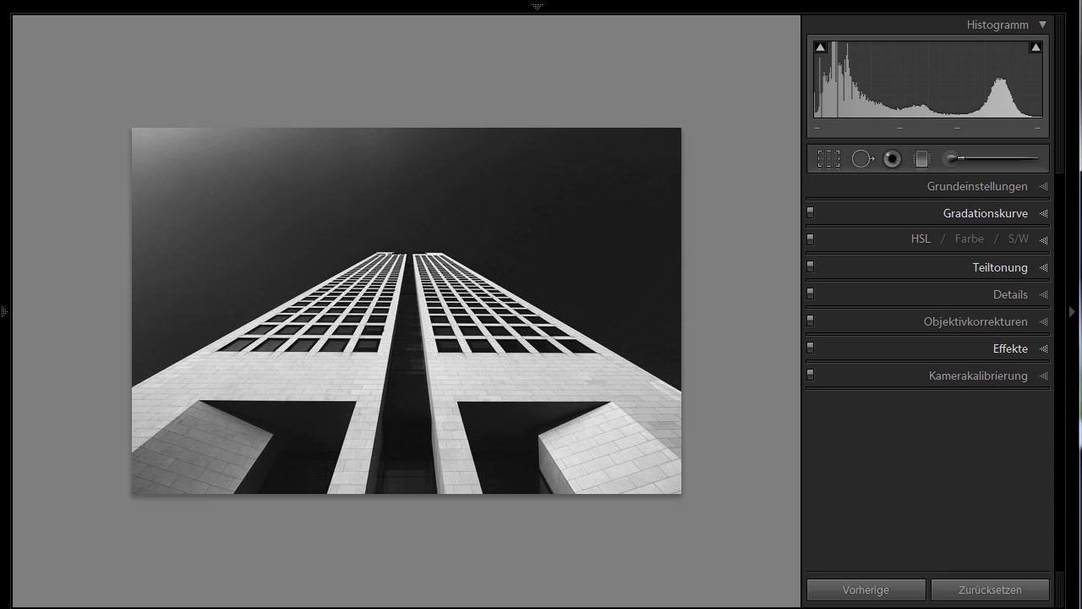
Step: Browse through the black-and-white and colour city photos up to the night lake photo with the boats
key("Right")
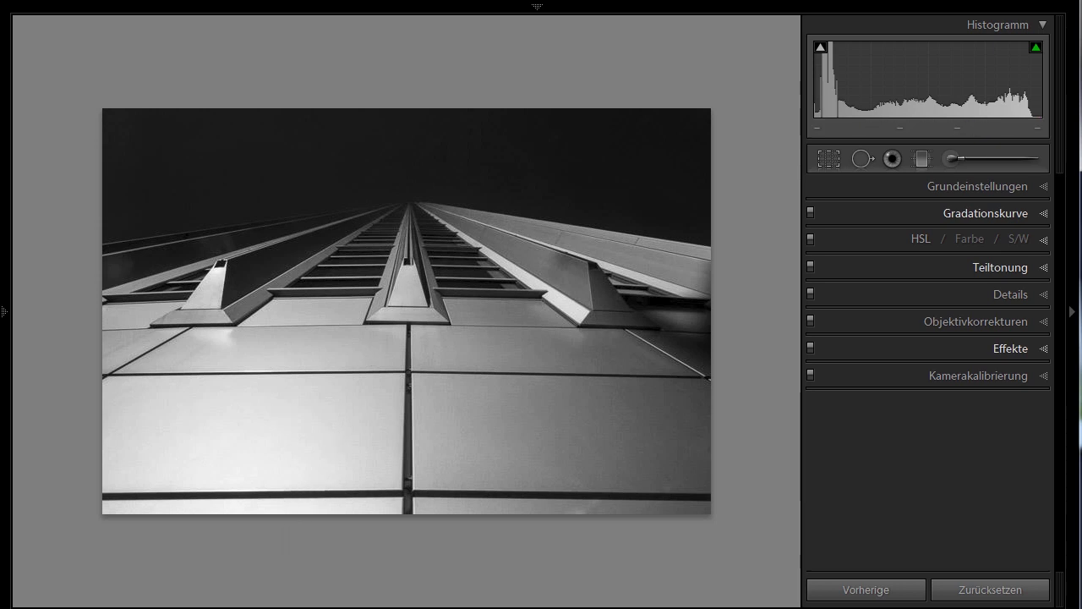
key("Right")
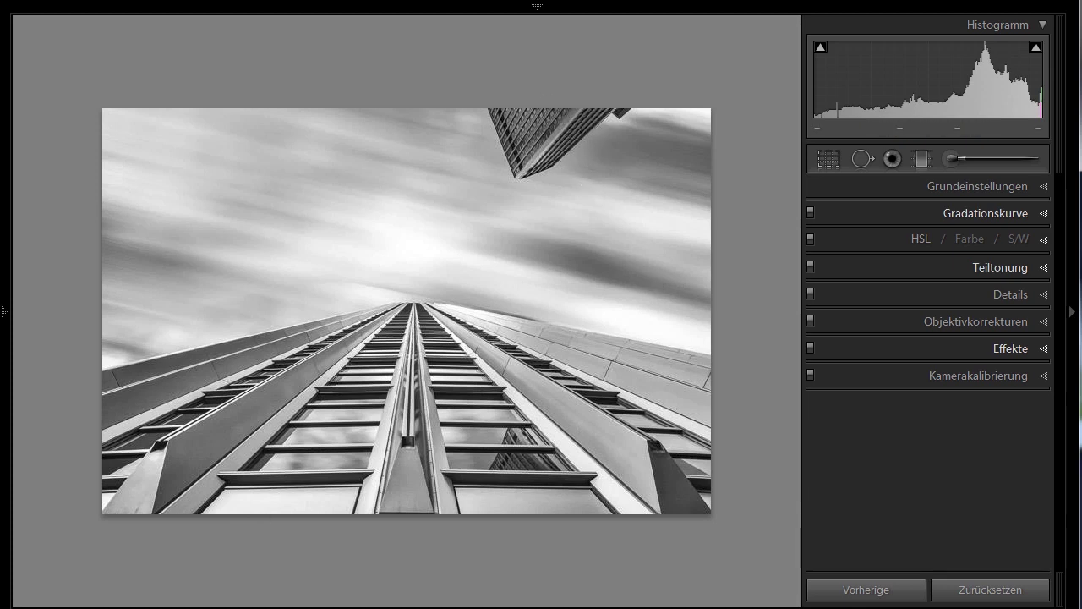
key("Right")
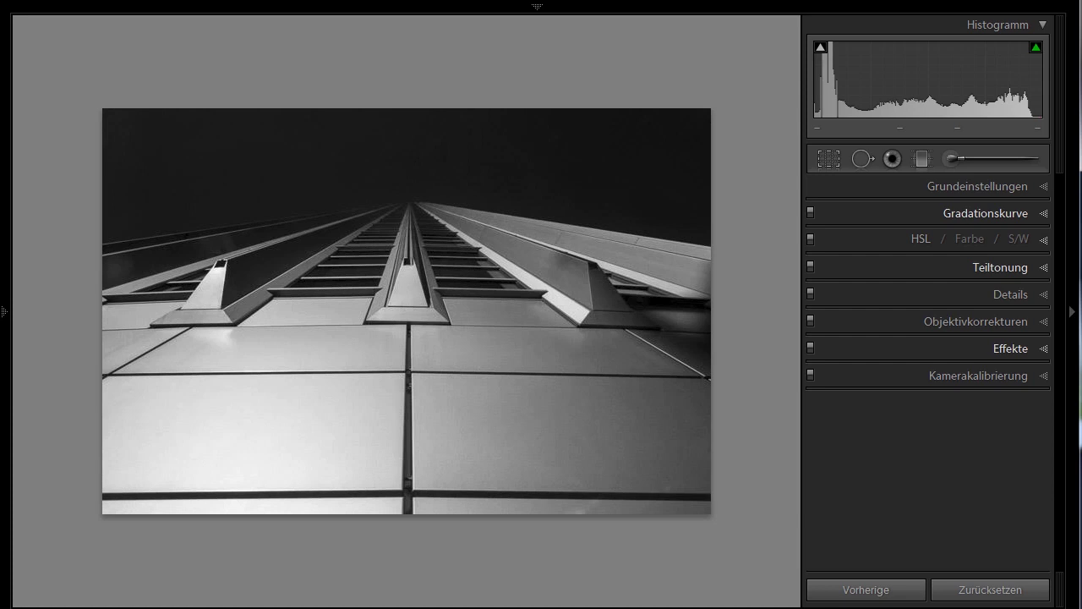
key("Right")
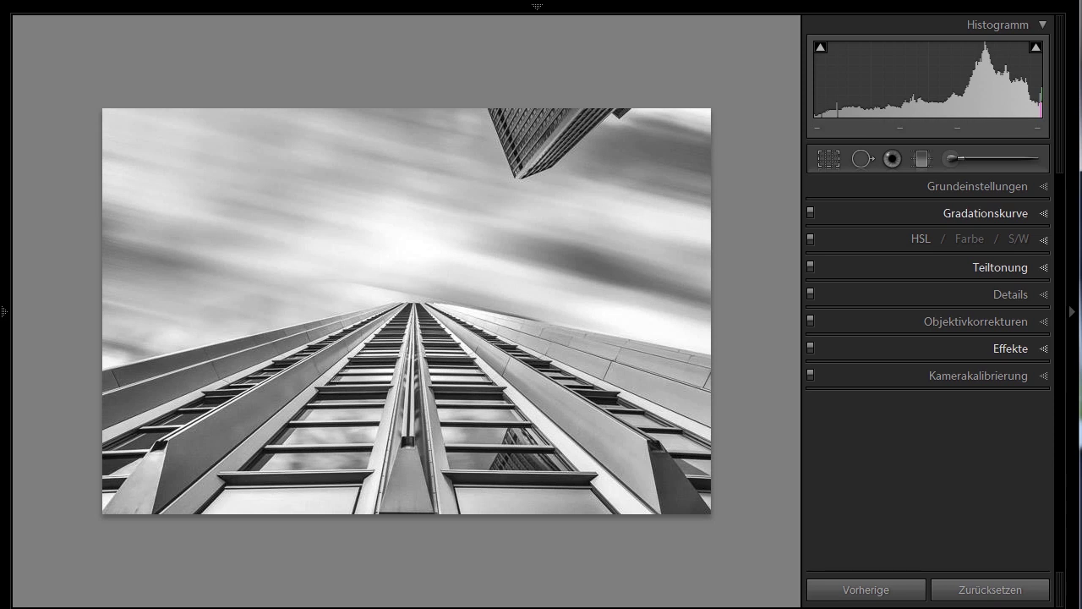
key("Right")
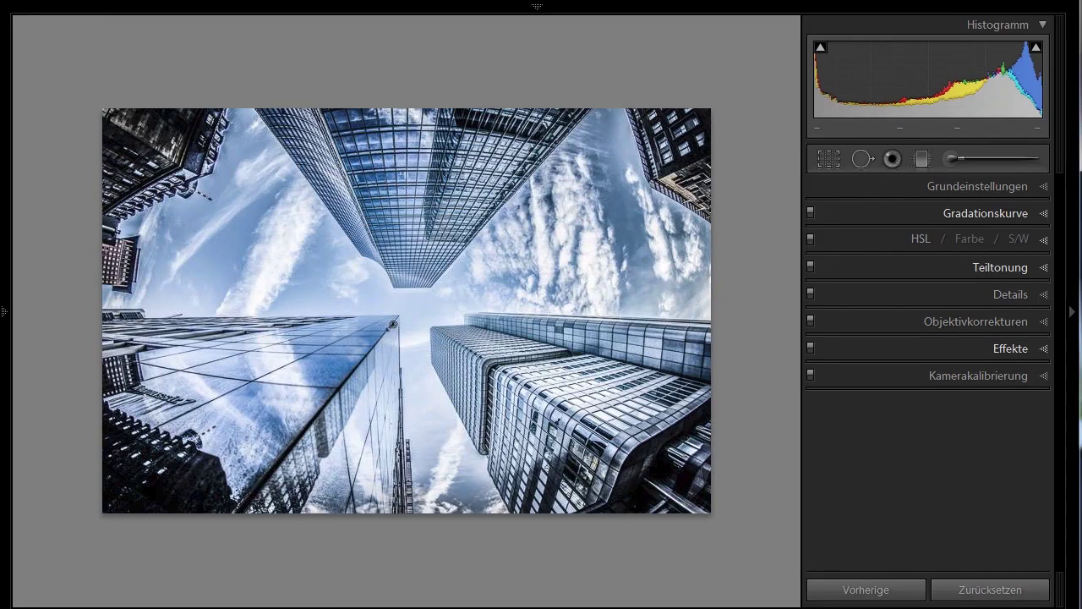
key("ctrl+Right")
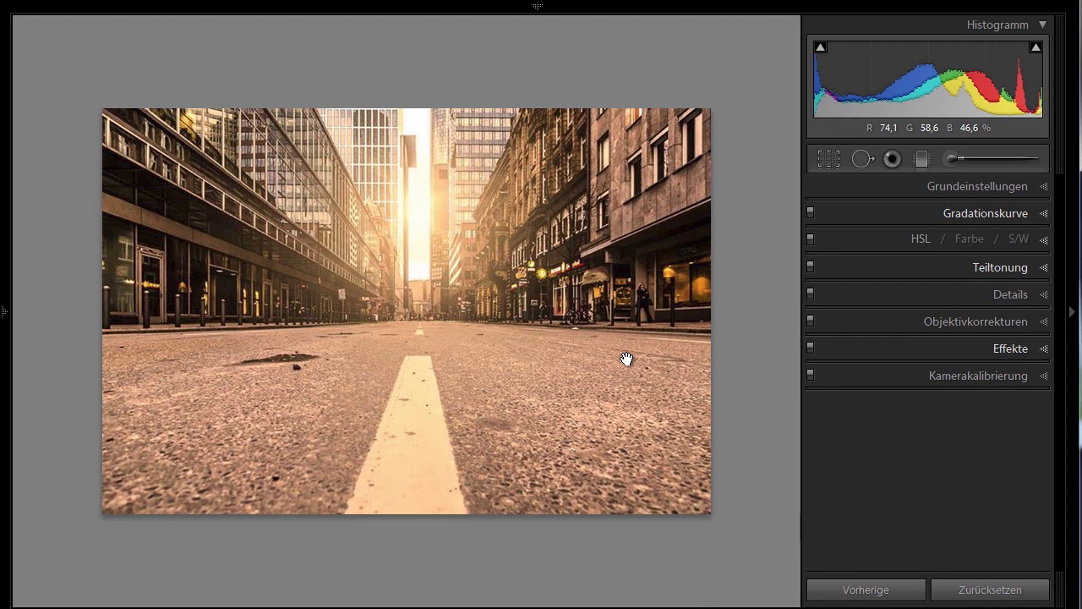
key("Right")
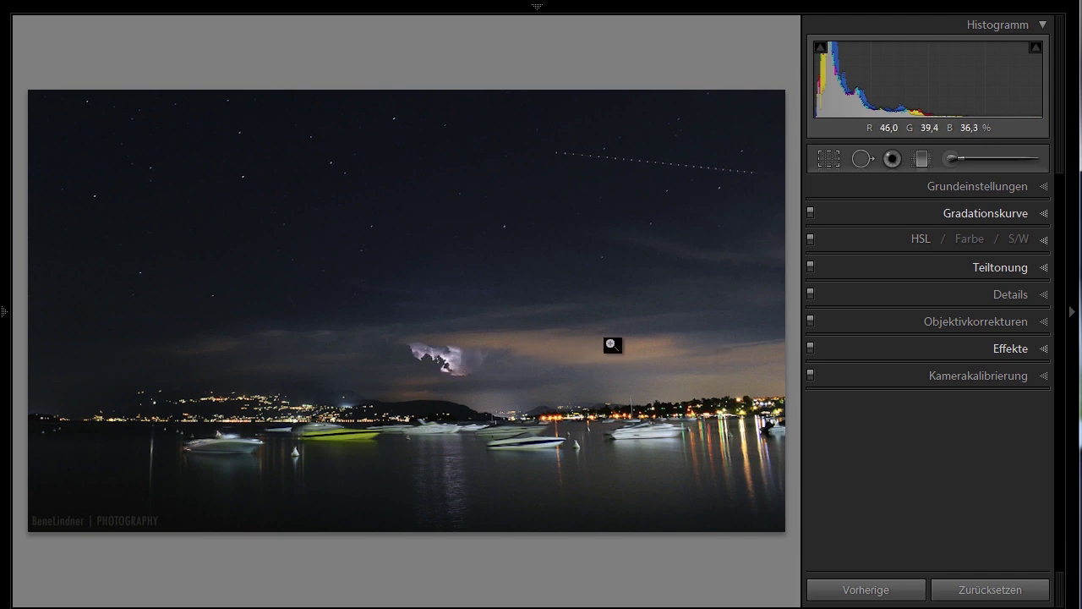
left_click(950, 160)
left_click(922, 158)
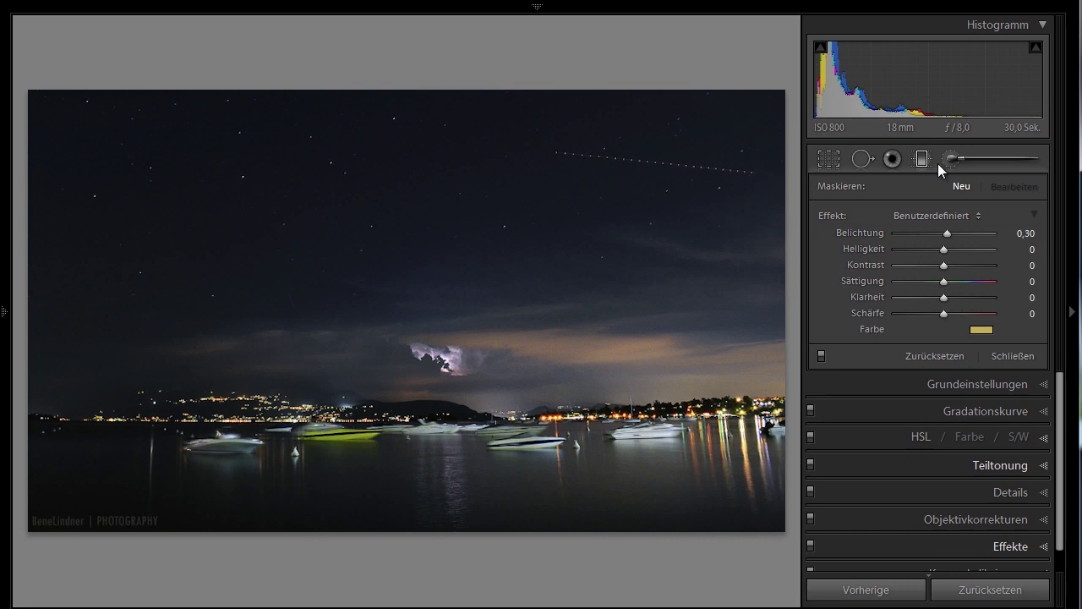
left_click(920, 159)
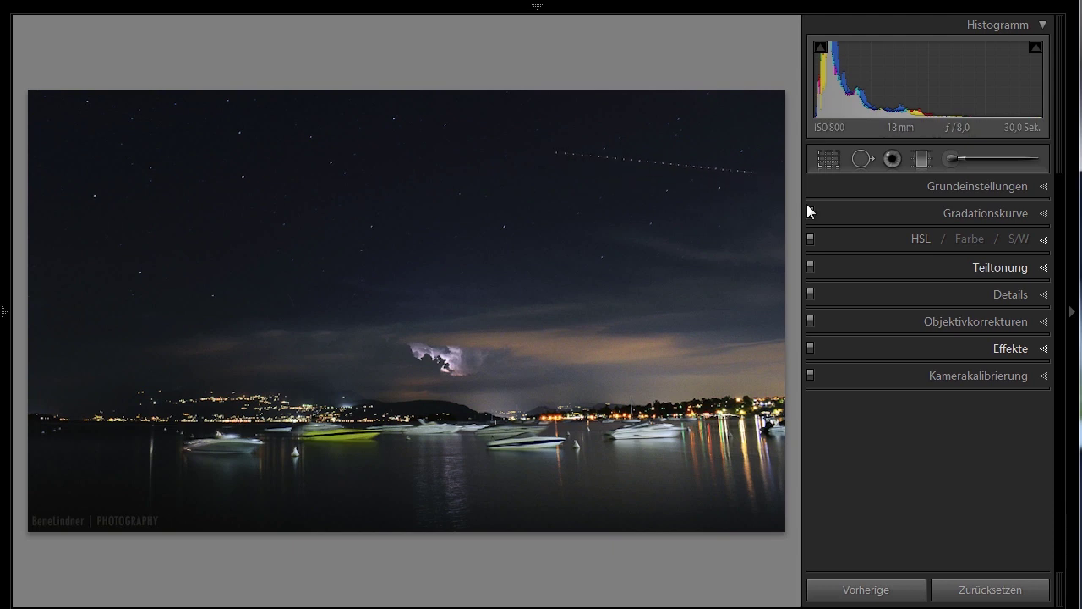
Step: Repair spots at the start of the dotted light trail in the night sky with a size 51 healing brush at 100 opacity
left_click(863, 160)
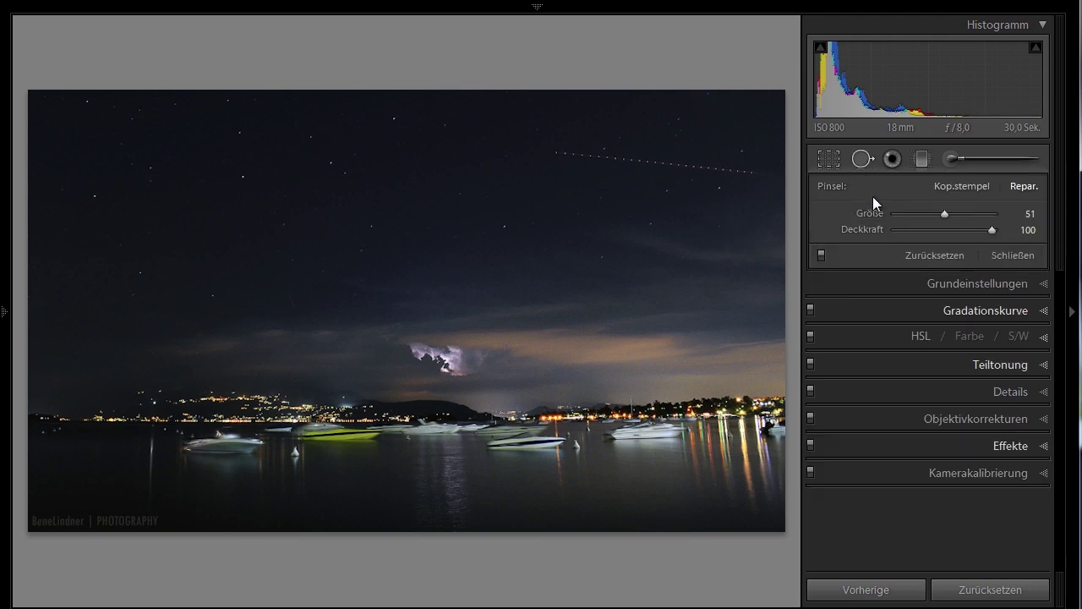
left_click(555, 153)
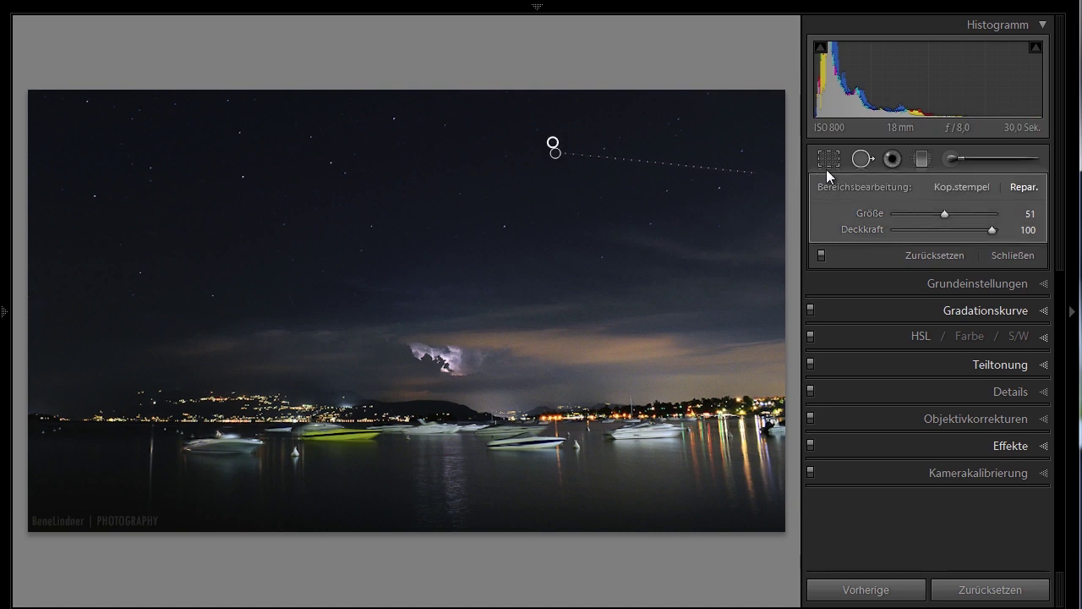
left_click(575, 157)
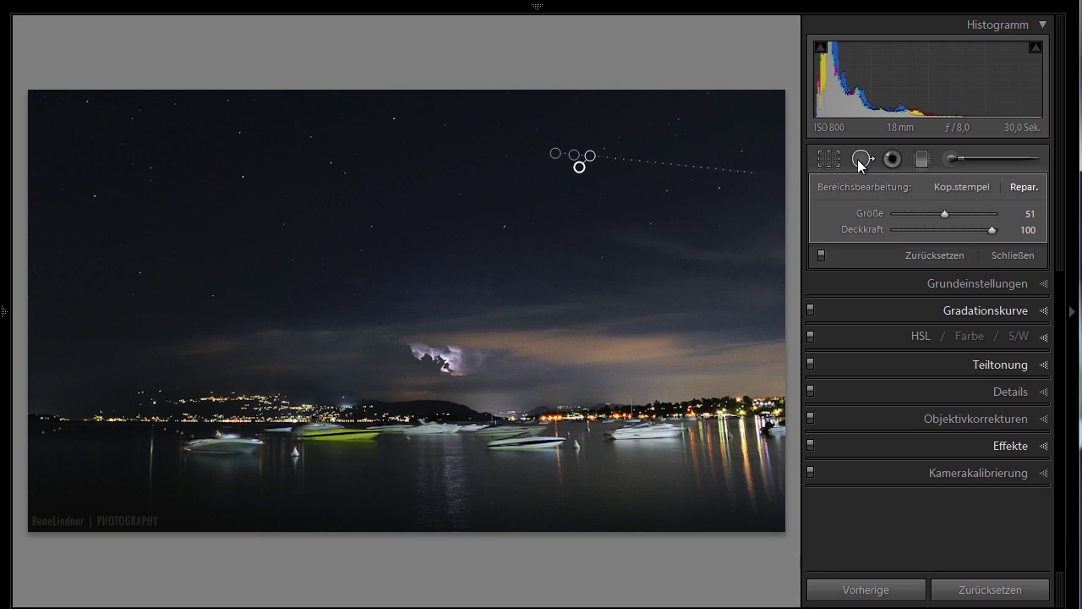
left_click(862, 161)
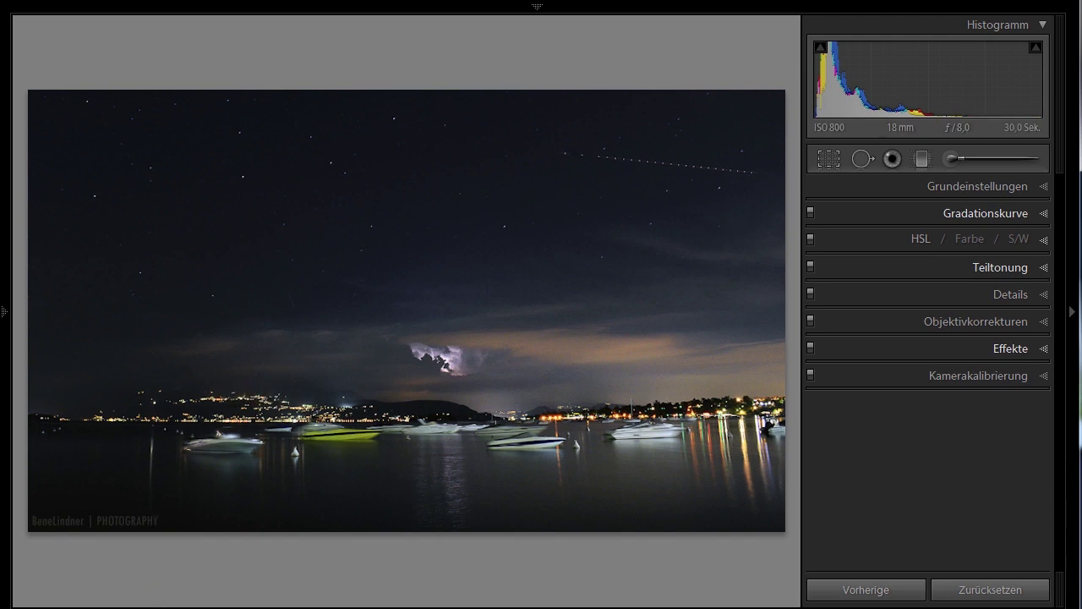
Step: Go to the sunset photo and crop away the lower part of the black foreground, including the watermark
key("Right")
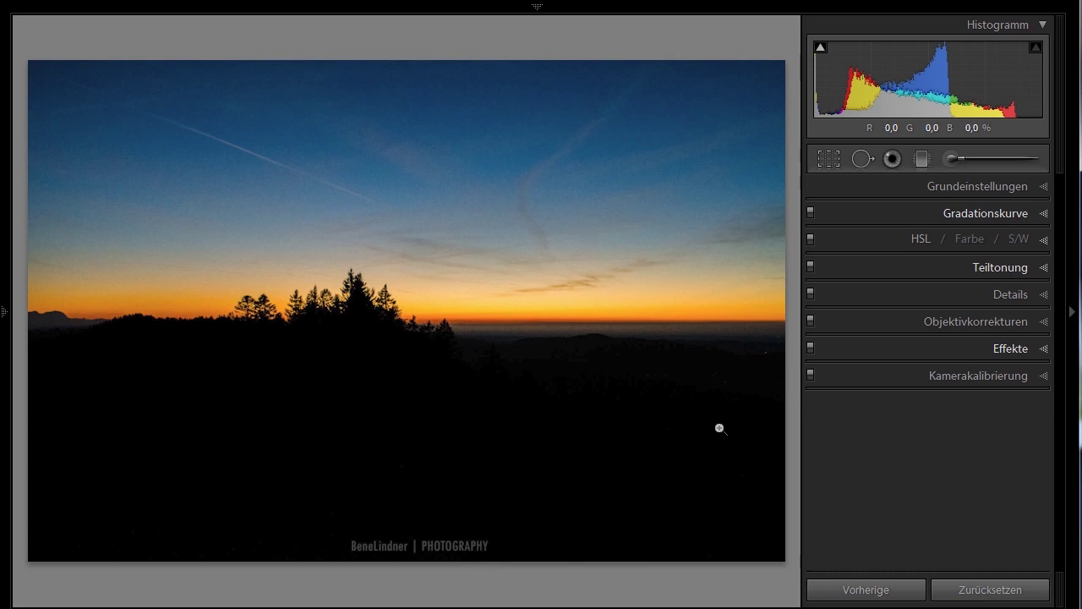
left_click(826, 156)
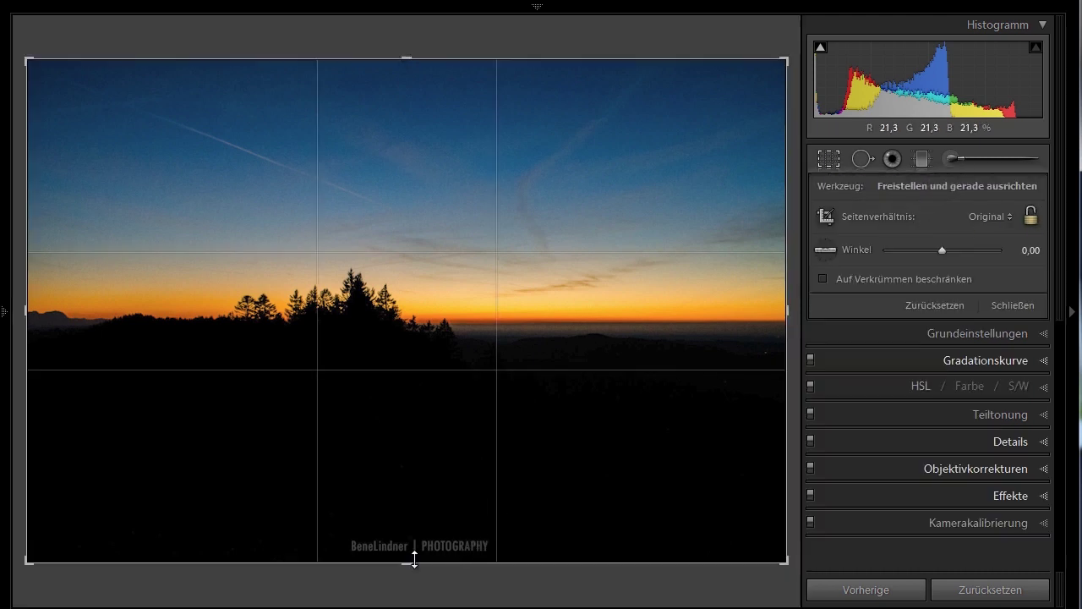
left_click_drag(405, 565, 407, 513)
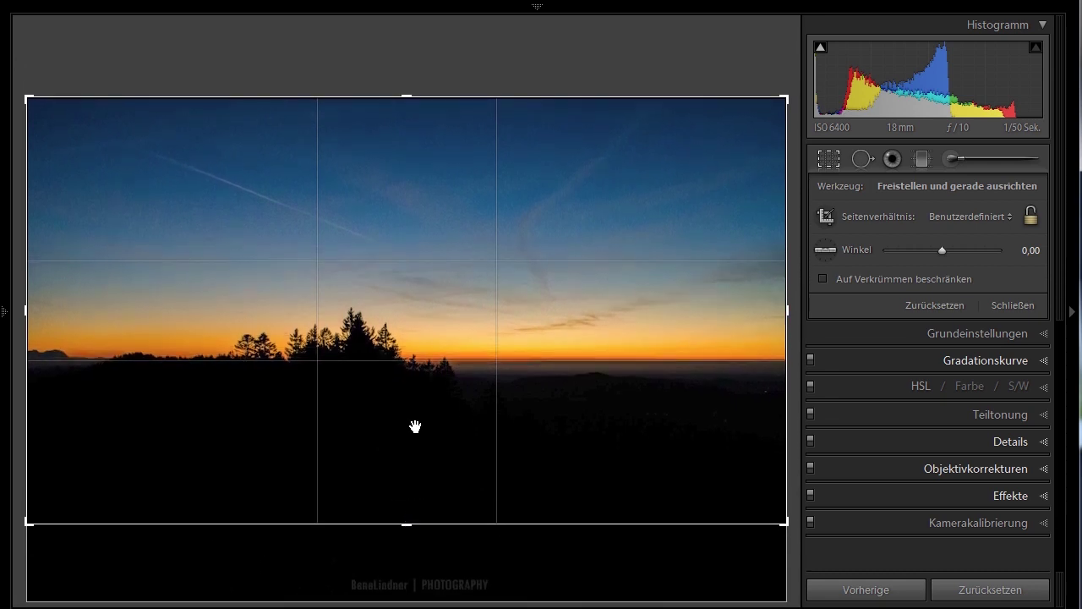
left_click_drag(409, 102, 406, 92)
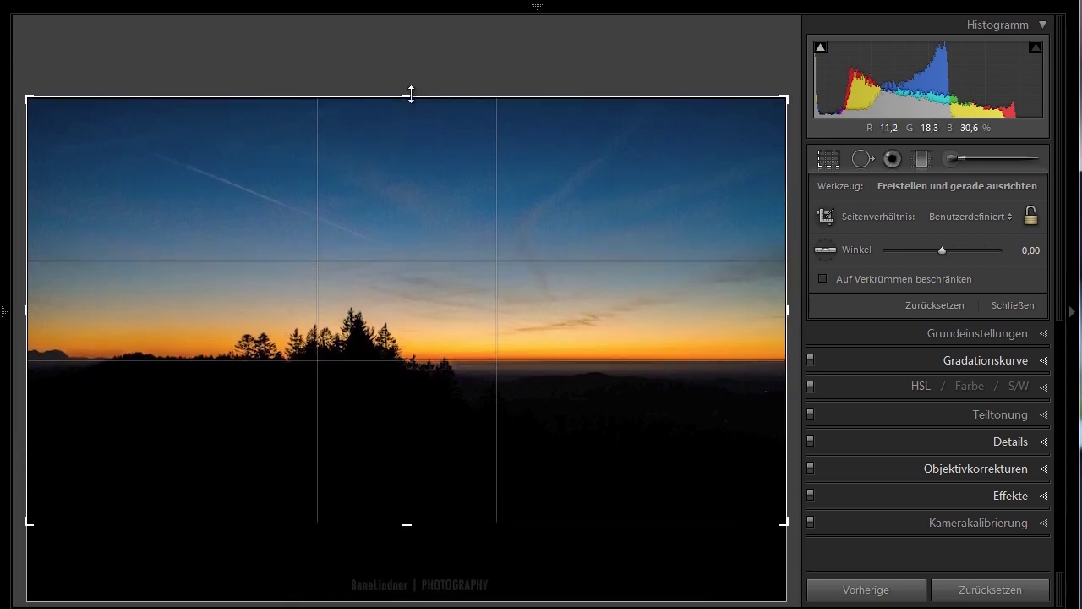
left_click_drag(406, 522, 408, 510)
key("Return")
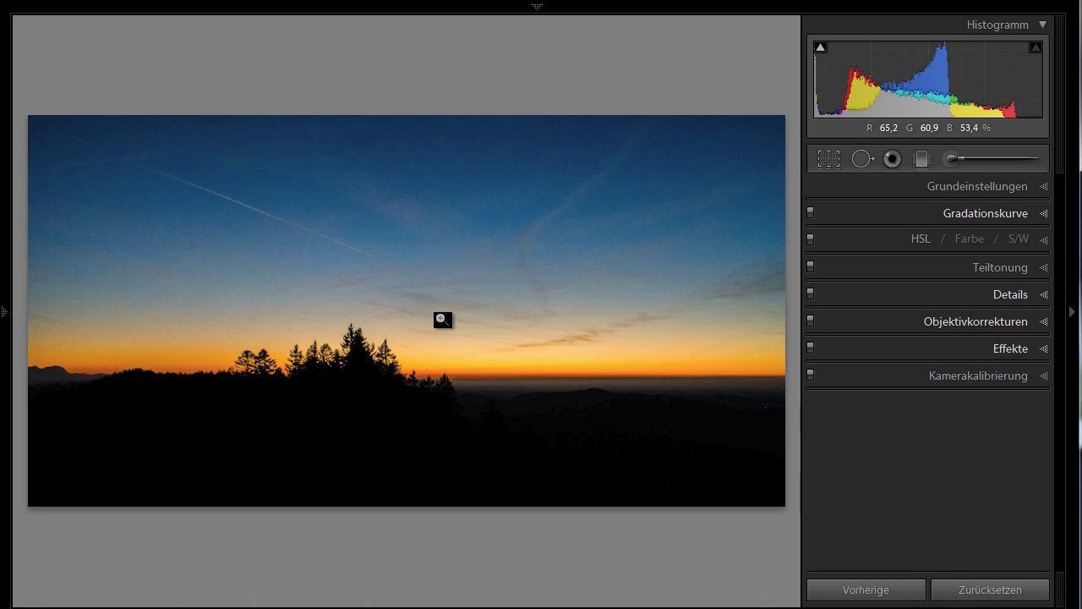
Step: Extend the lower edge of the sunset photo's crop slightly to include more of the dark foreground
left_click(831, 158)
left_click_drag(406, 513, 403, 535)
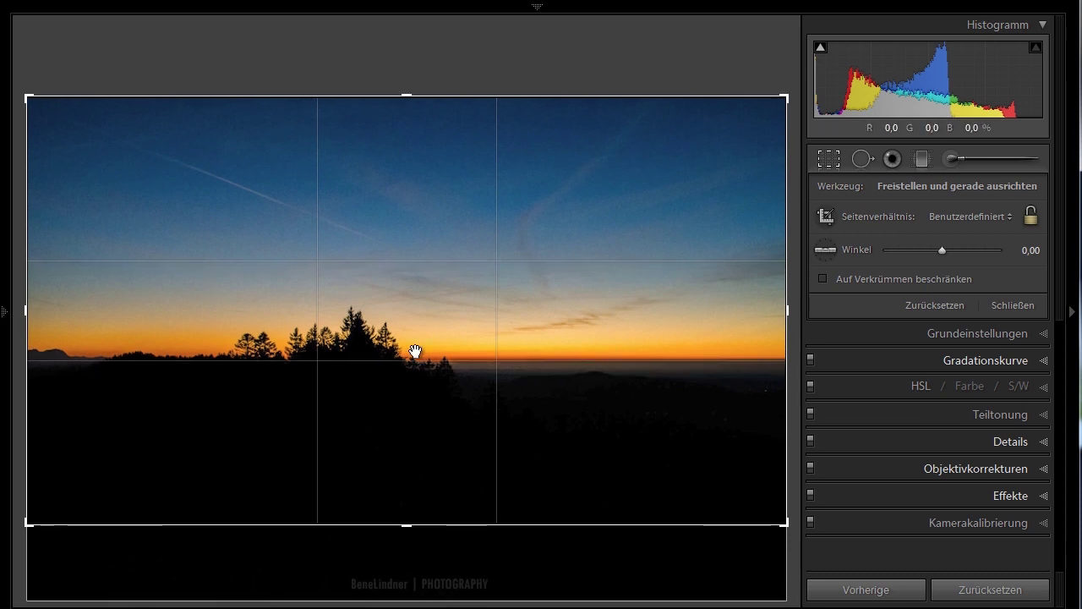
key("Return")
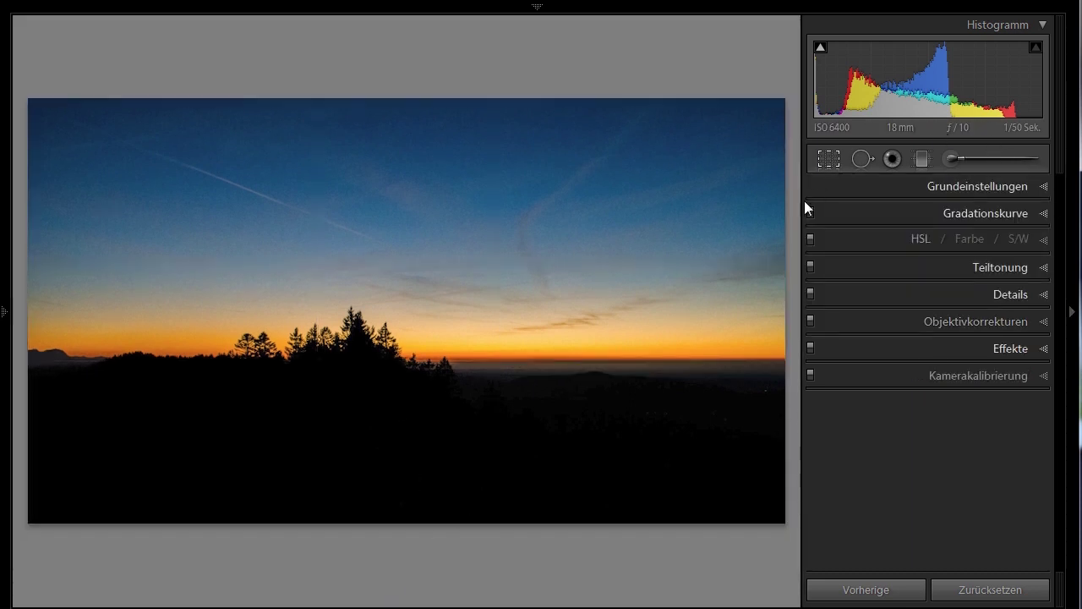
Step: Rotate the sunset photo's crop to an angle of -0,05
key("r")
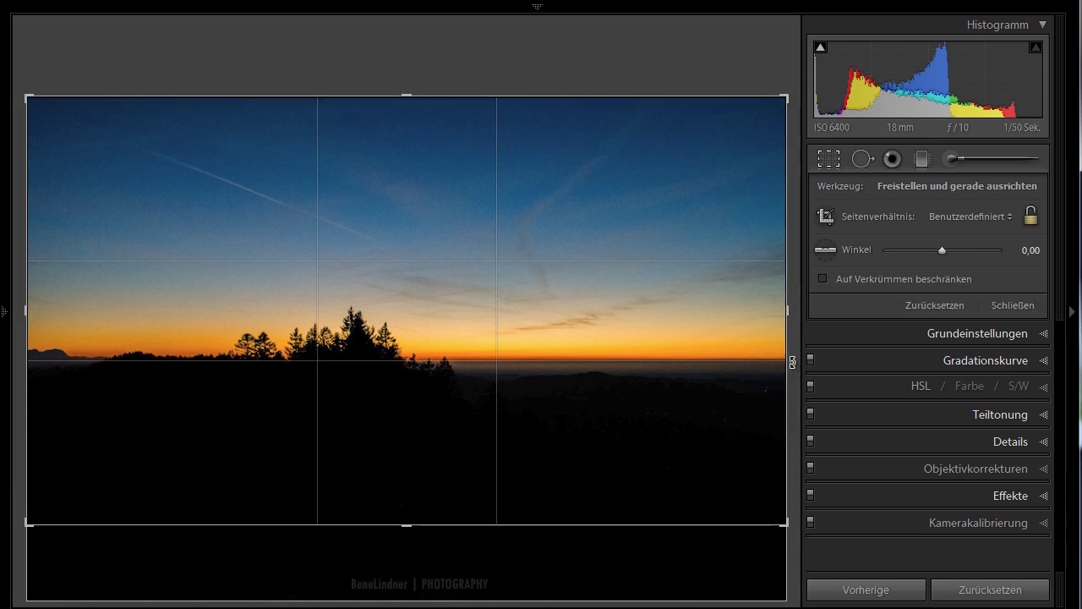
mouse_move(788, 65)
left_mouse_down()
mouse_move(786, 54)
mouse_move(788, 64)
left_mouse_up()
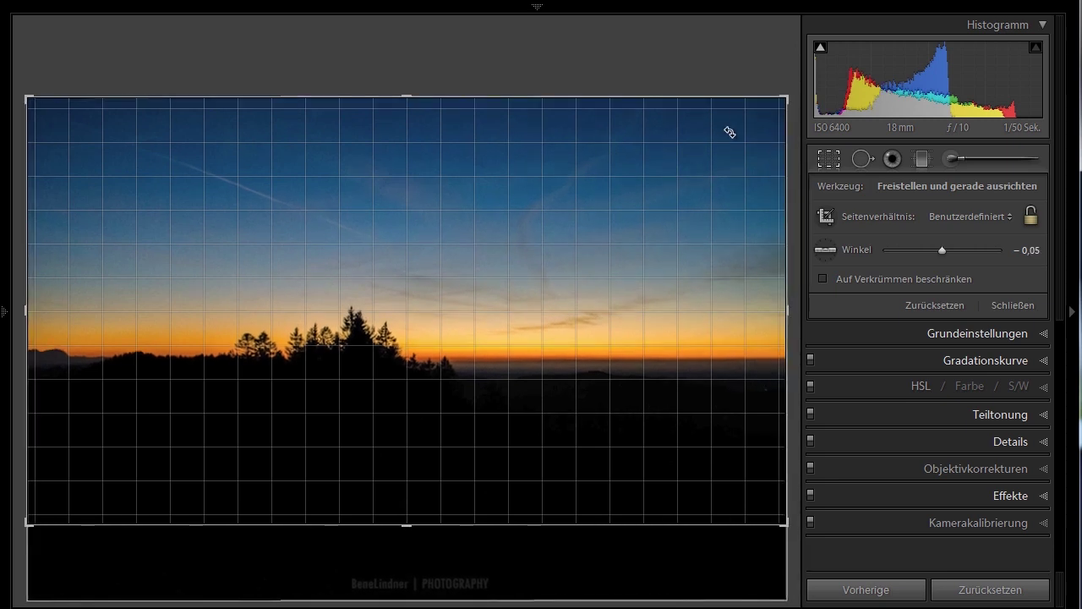
key("Return")
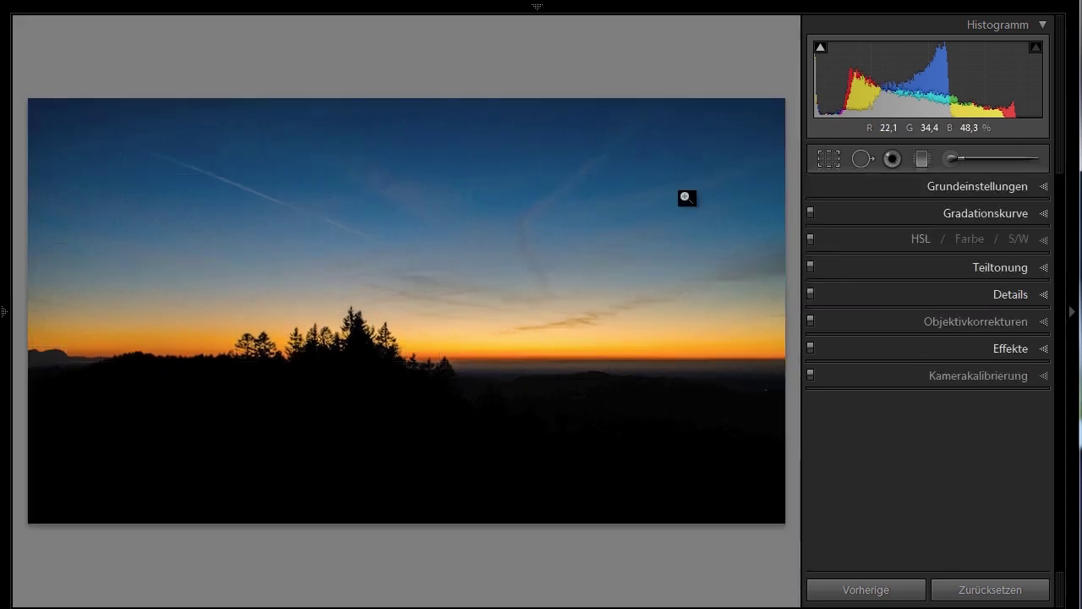
Step: Restore the sunset photo's crop to its full original frame
left_click(828, 161)
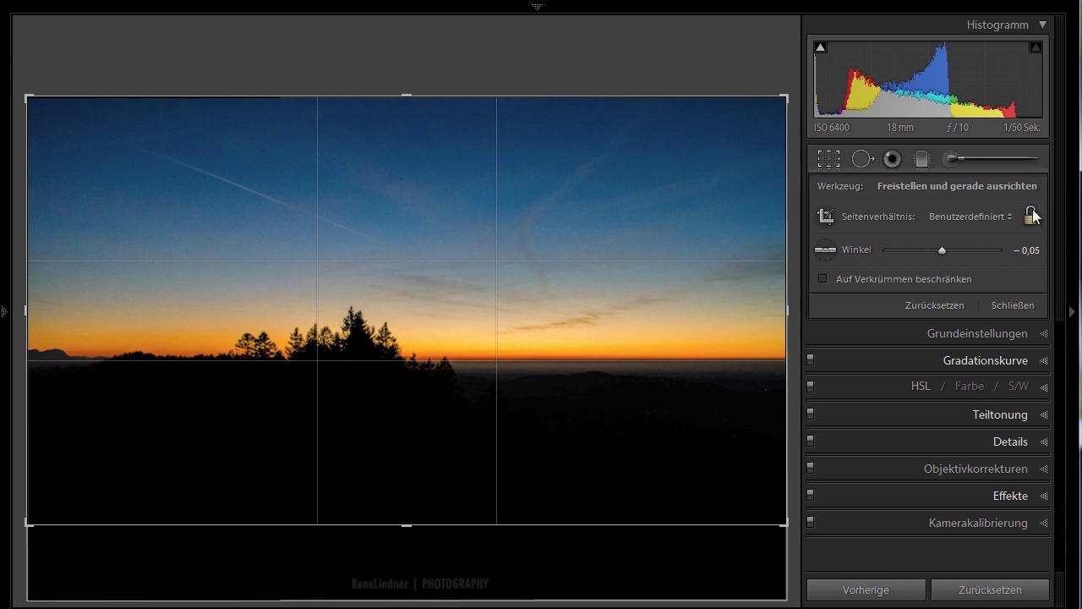
left_click(989, 214)
left_click(922, 254)
left_click(830, 159)
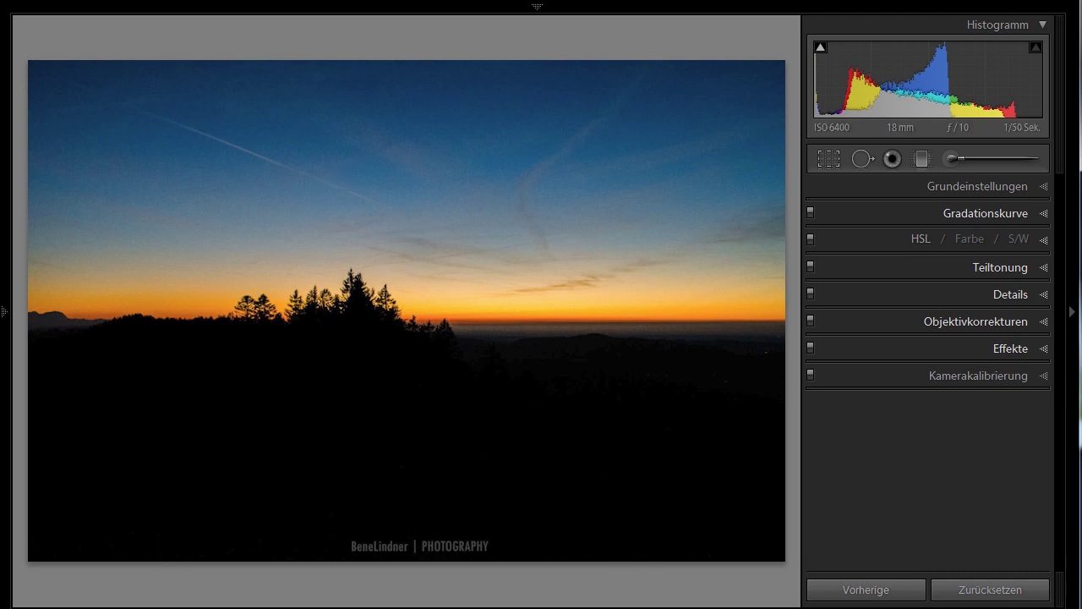
Step: Move on to the night village photo with the church and check its camera information overlay
key("Right")
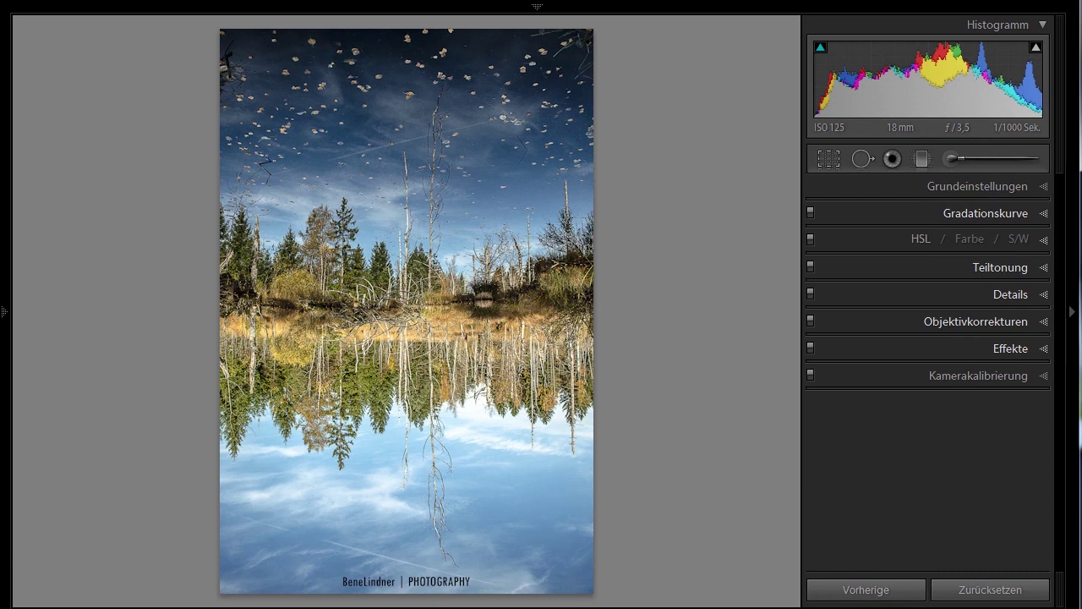
key("Right")
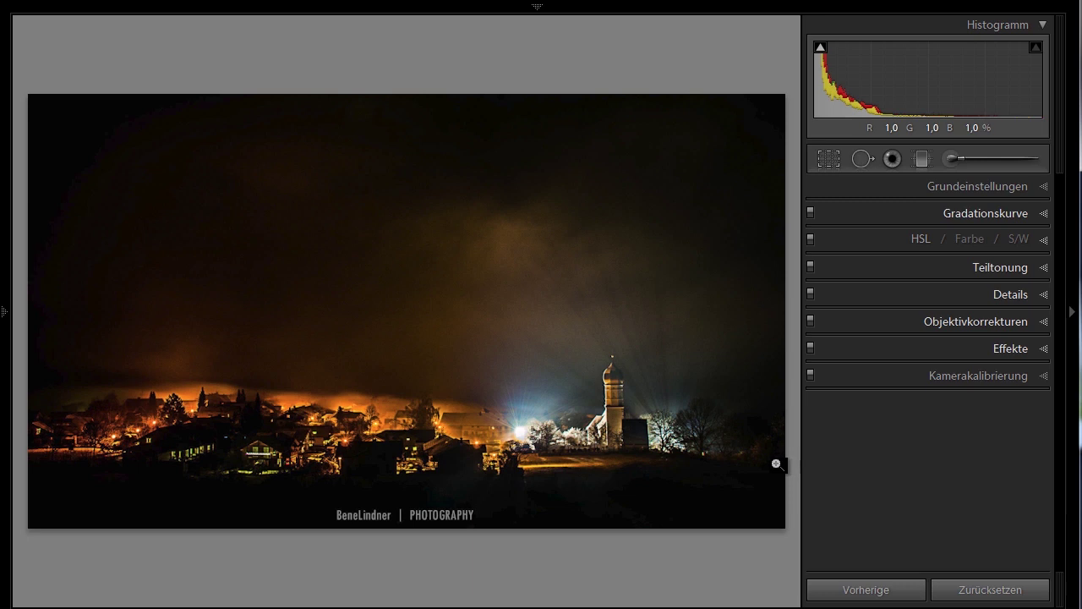
key("i")
key("i")
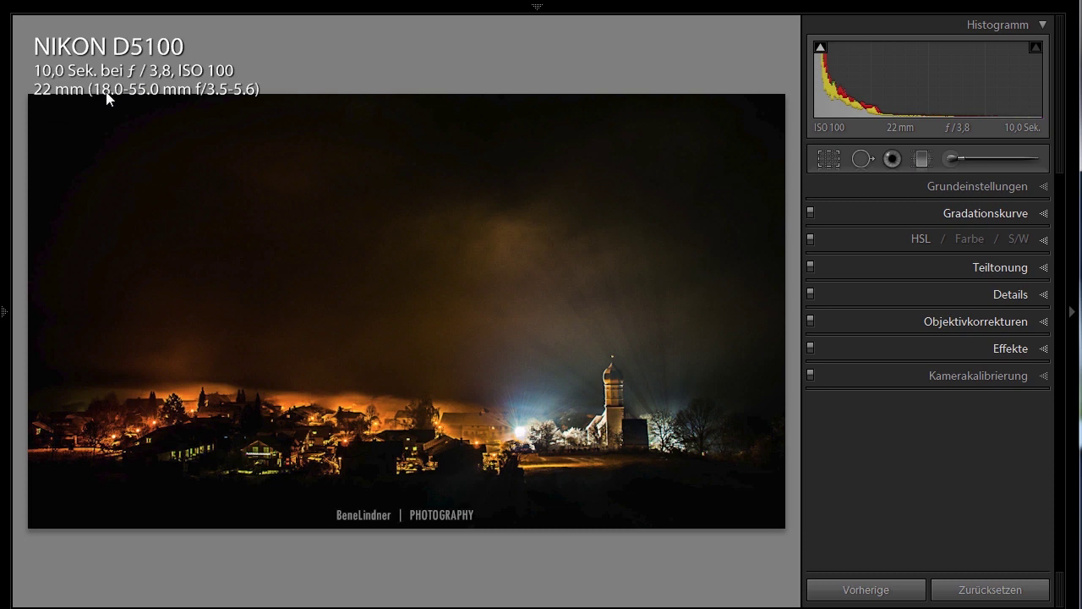
key("i")
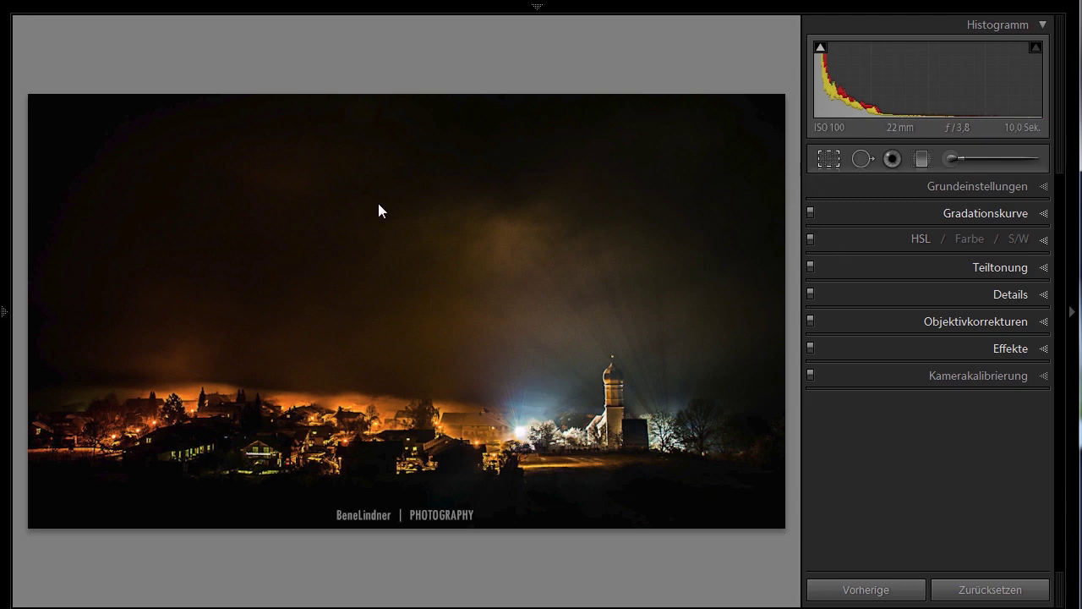
Step: Crop the night village photo tightly around the illuminated church and its surroundings
key("r")
left_click_drag(24, 92, 245, 177)
left_click_drag(459, 310, 483, 300)
key("Return")
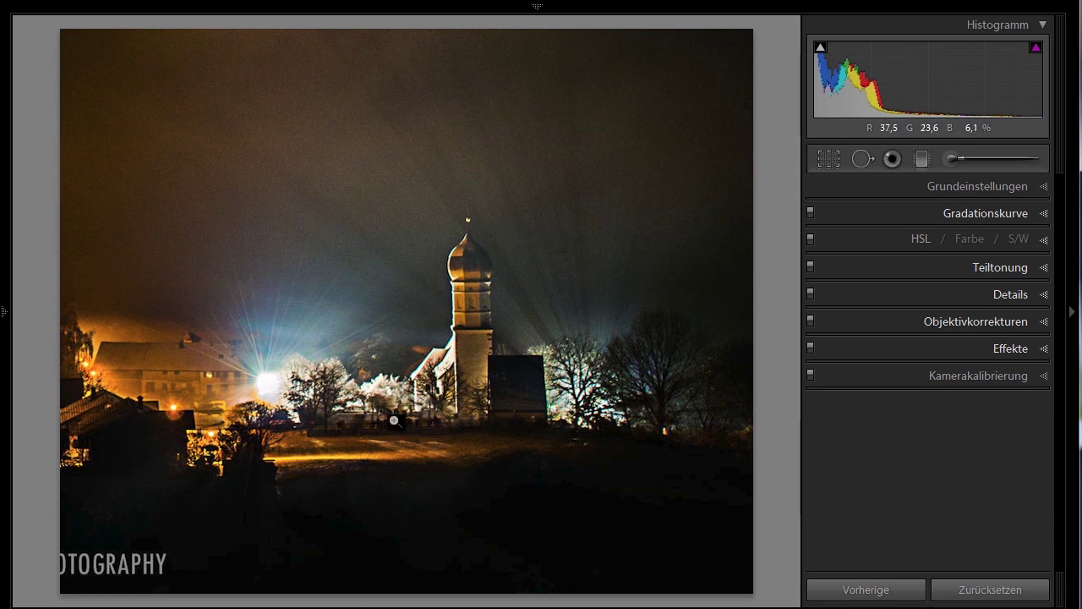
Step: Widen the crop over the whole village, and reset it to the photo's original frame
left_click(825, 159)
left_click_drag(249, 178, 17, 162)
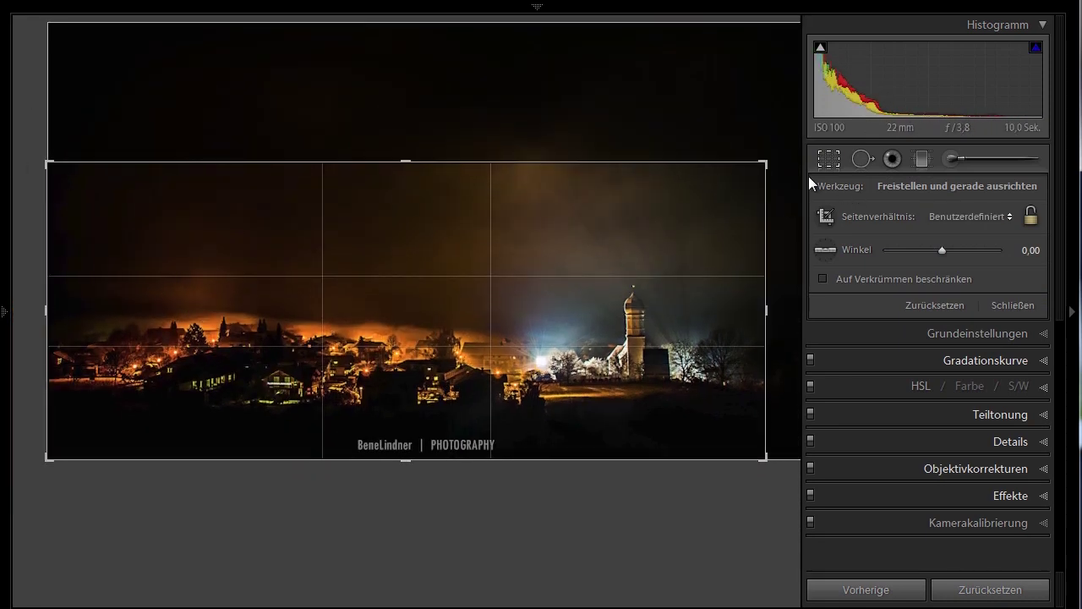
key("ctrl+alt+r")
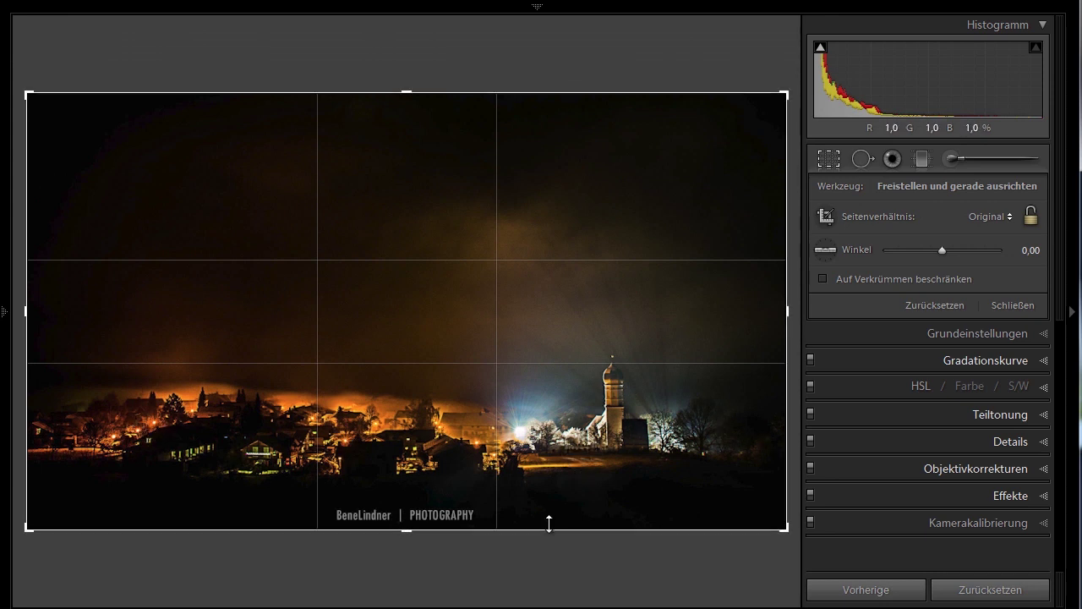
Step: Leave the crop mode and examine the black-and-white footbridge photo at a closer zoom
left_click(824, 162)
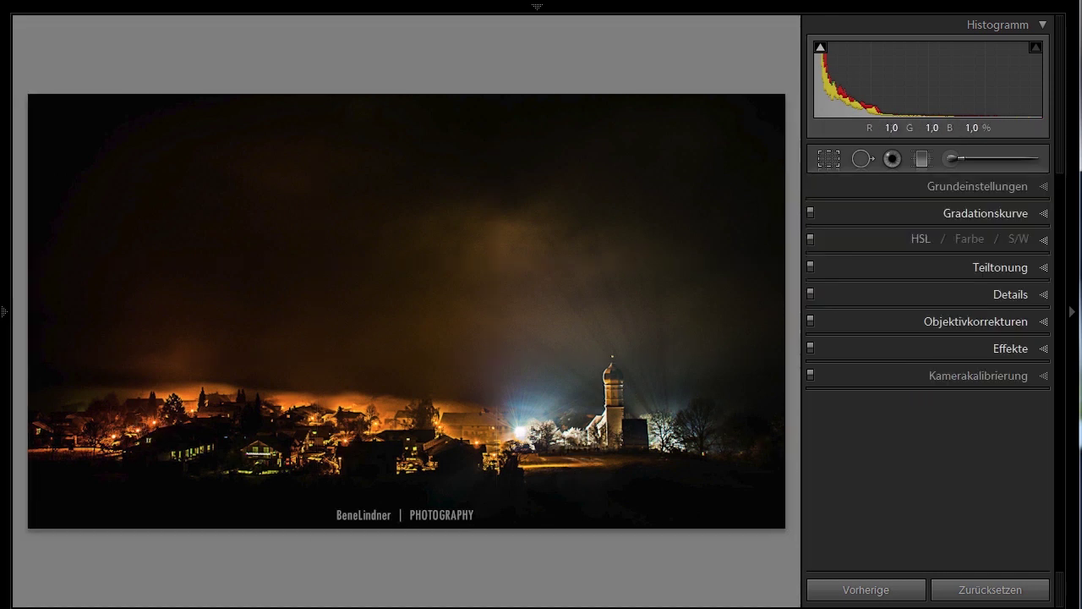
key("Right")
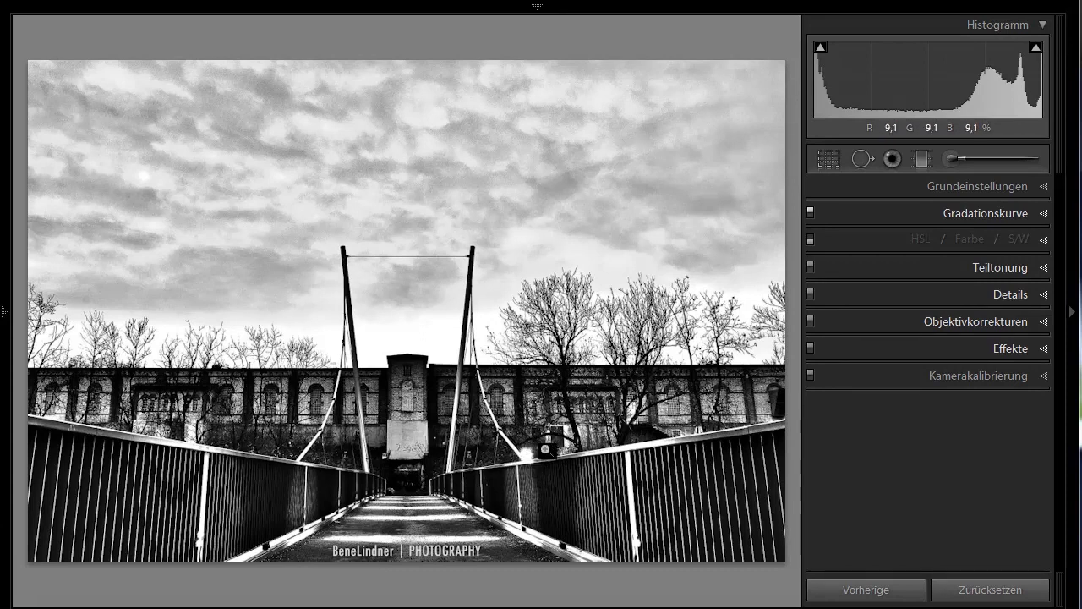
left_click(623, 306)
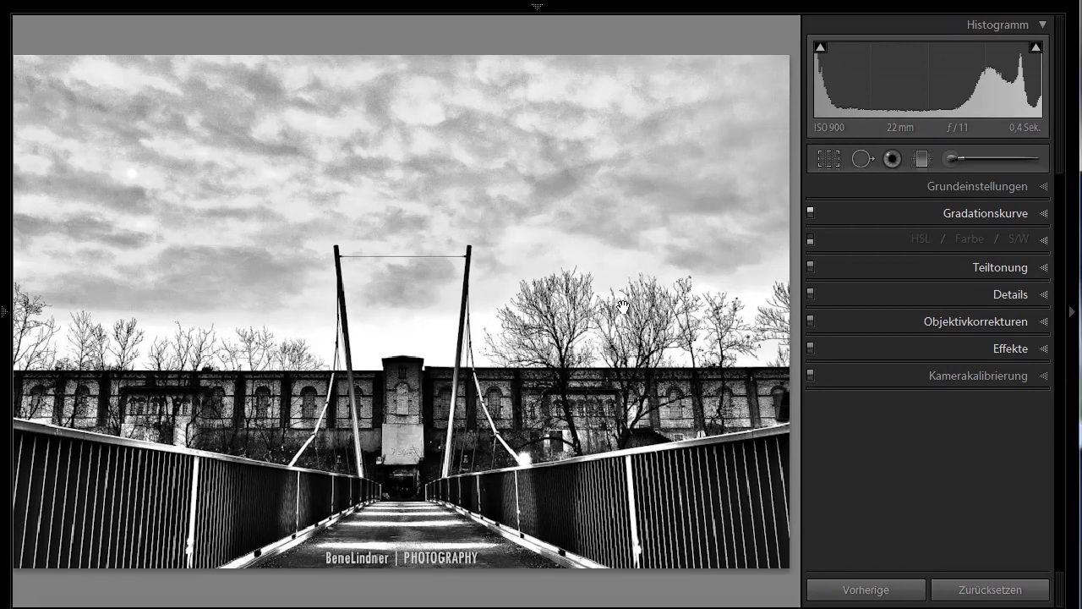
left_click(628, 309)
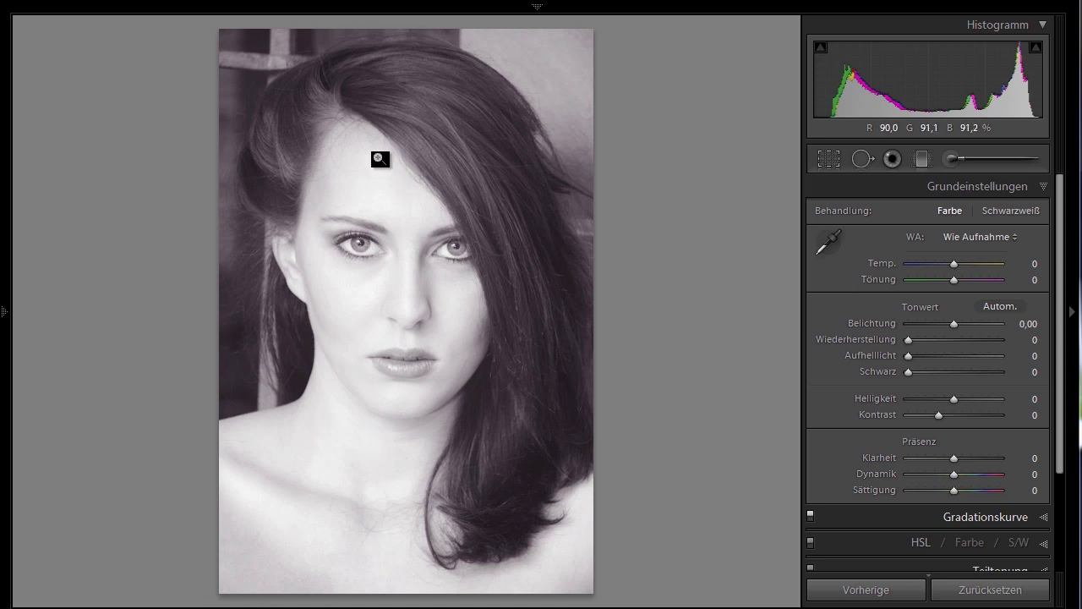
Step: Examine the toned close-up portrait of the long-haired woman in detail, from forehead and eyes down to the hair ends
left_click(352, 151)
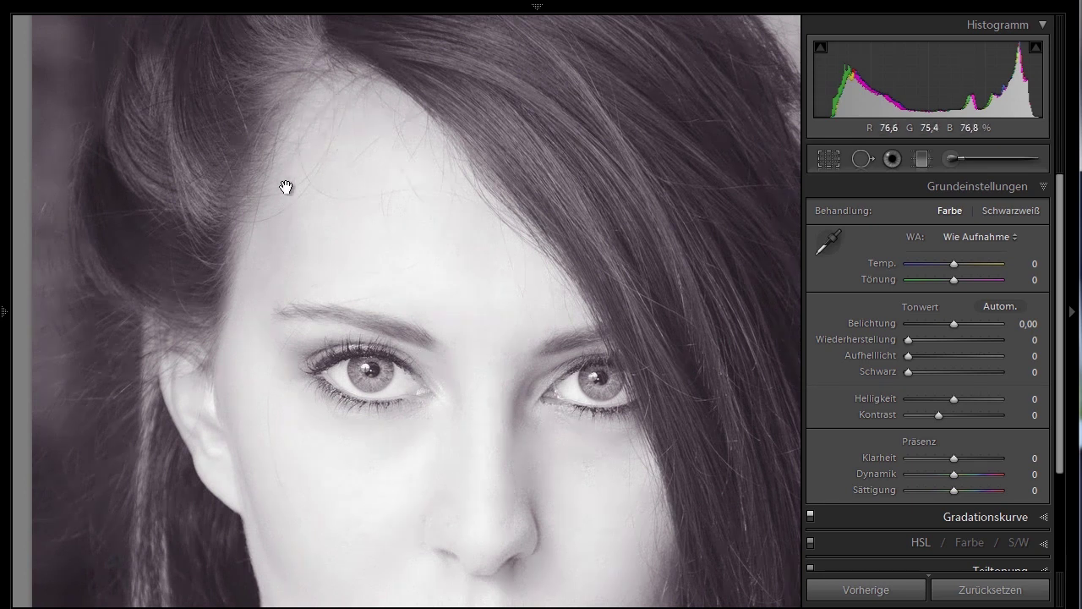
left_click_drag(467, 433, 454, 48)
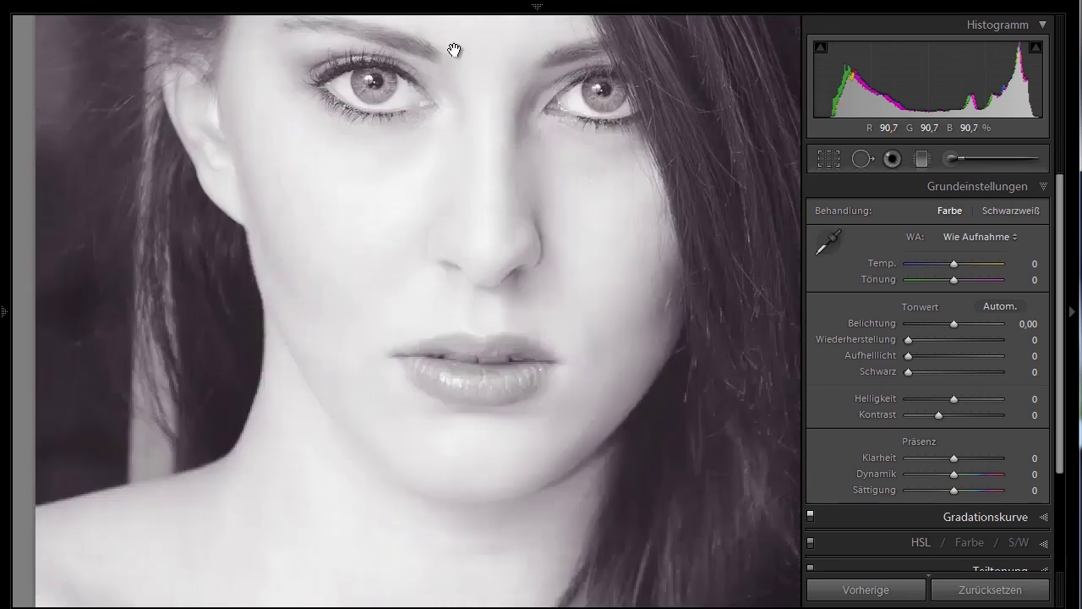
left_click_drag(458, 511, 457, 172)
left_click_drag(375, 336, 336, 259)
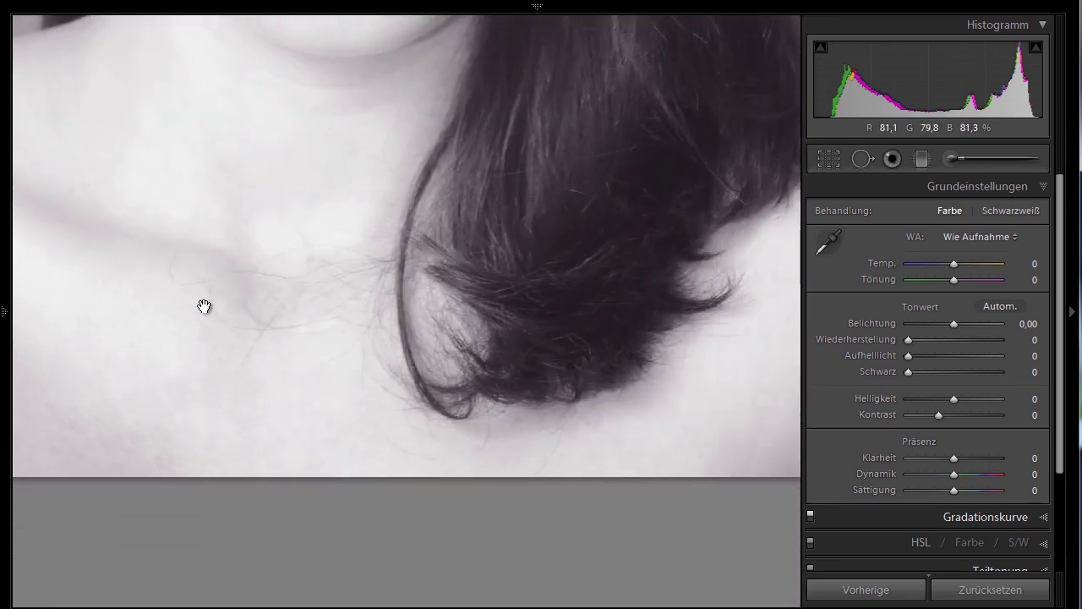
left_click(310, 282)
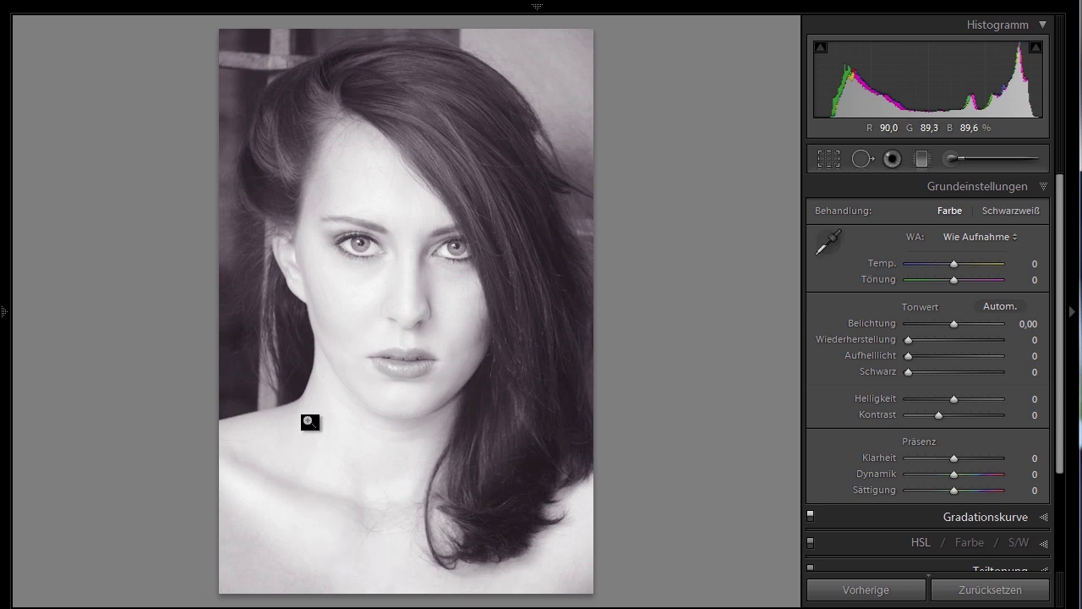
left_click(354, 142)
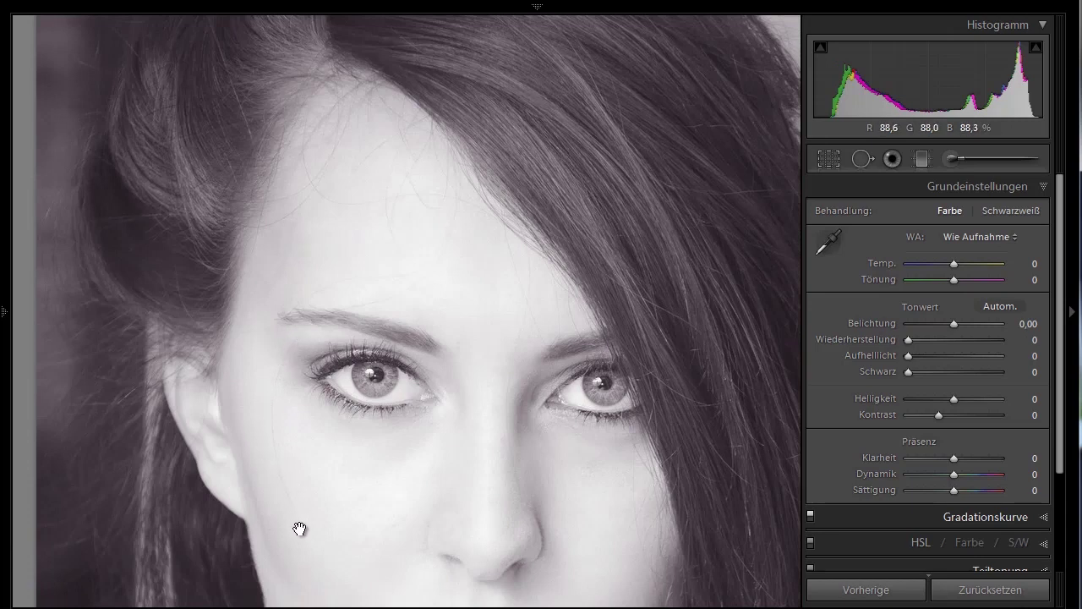
left_click(469, 296)
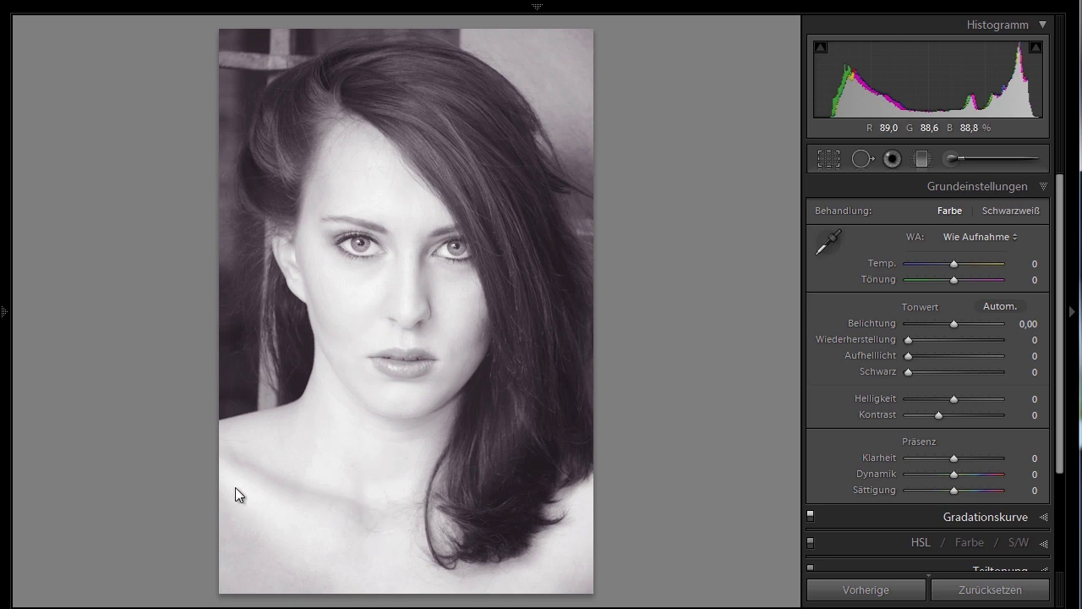
Step: Move on to the portrait of the man in the dark jacket and examine his eyes up close
key("Right")
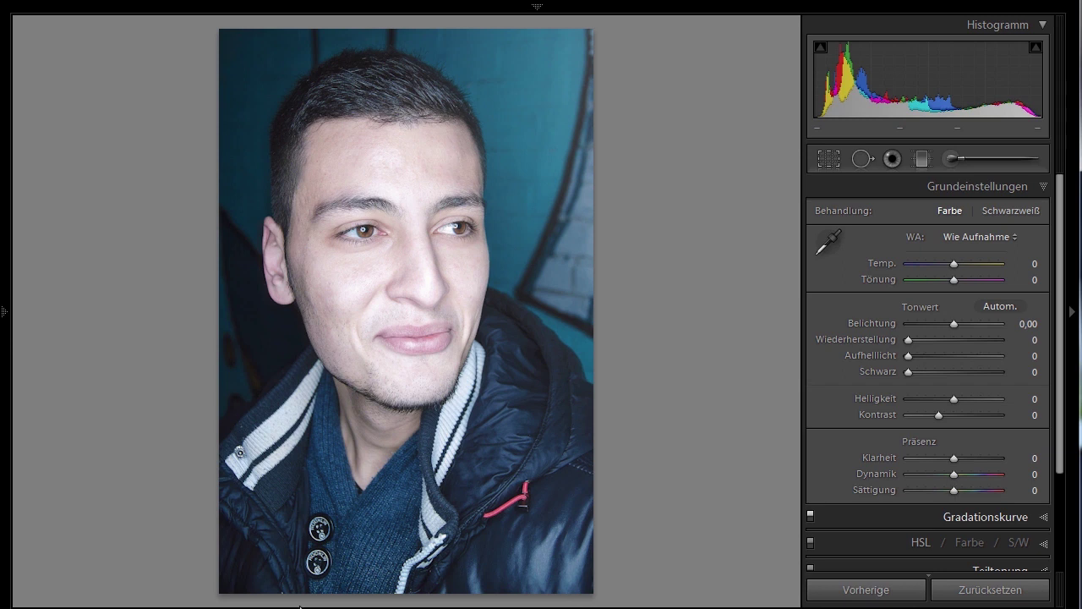
left_click(366, 231)
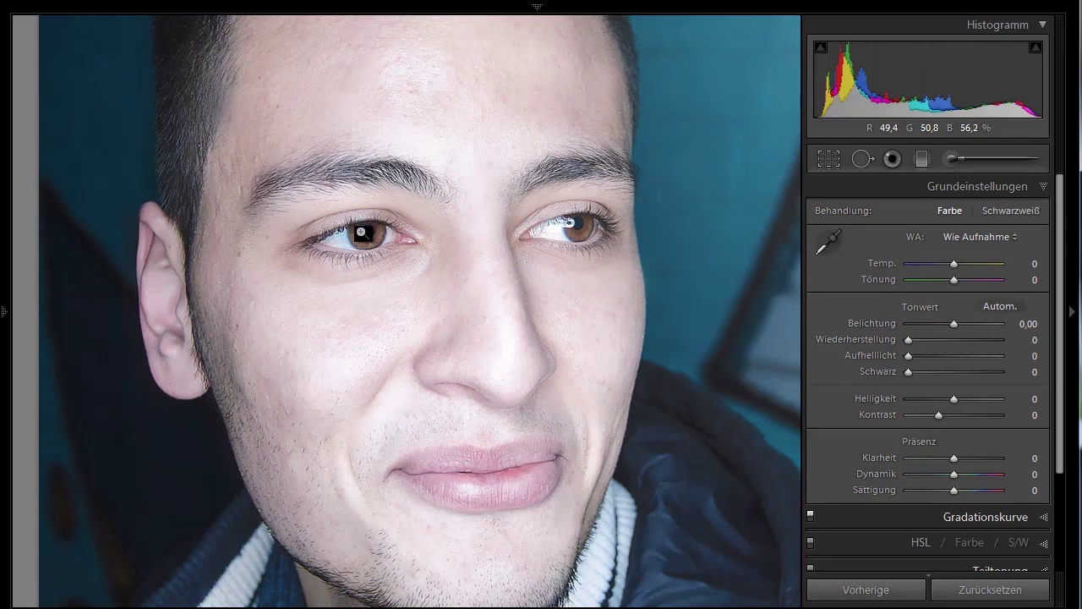
left_click(359, 231)
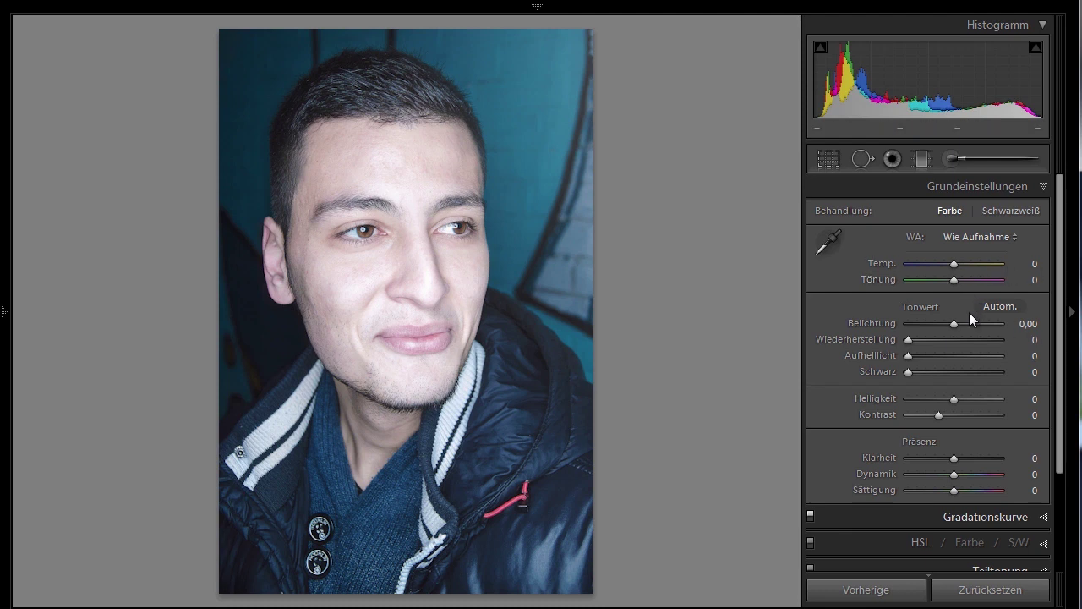
Step: Try an exposure of −0.49 on the man's portrait, and reset the exposure to its default
left_click_drag(954, 329, 947, 324)
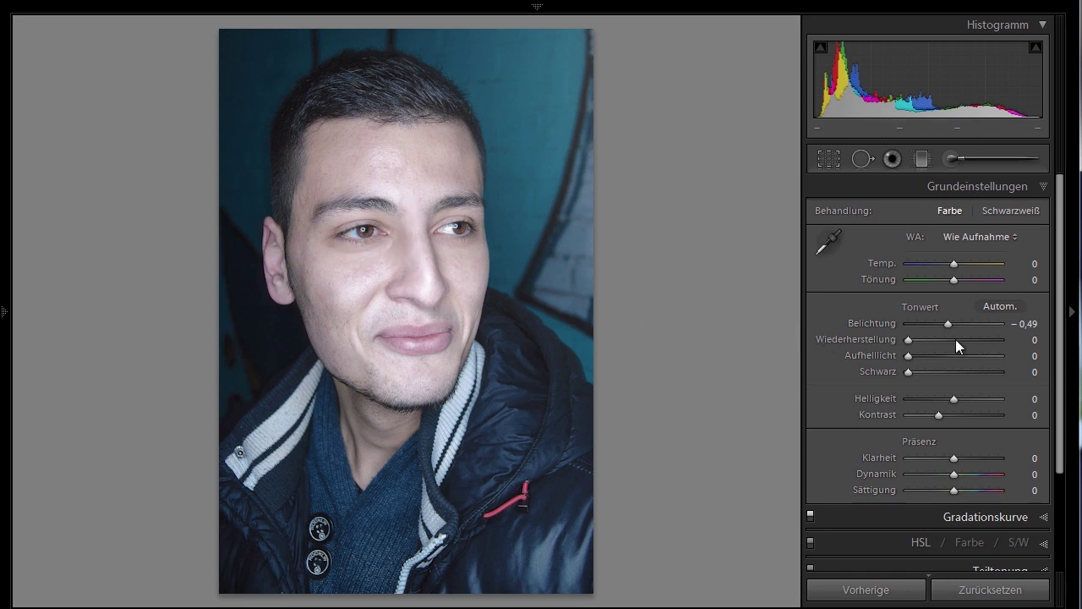
double_click(886, 324)
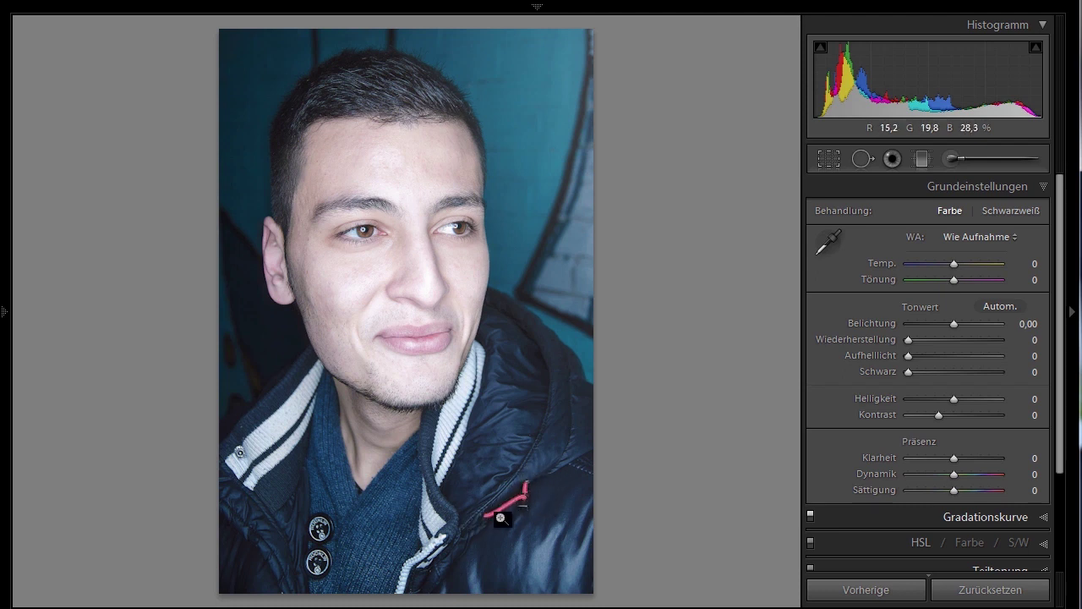
Step: Move on to the outdoor portrait of the woman with the pink scarf and examine her upper body up close
key("Right")
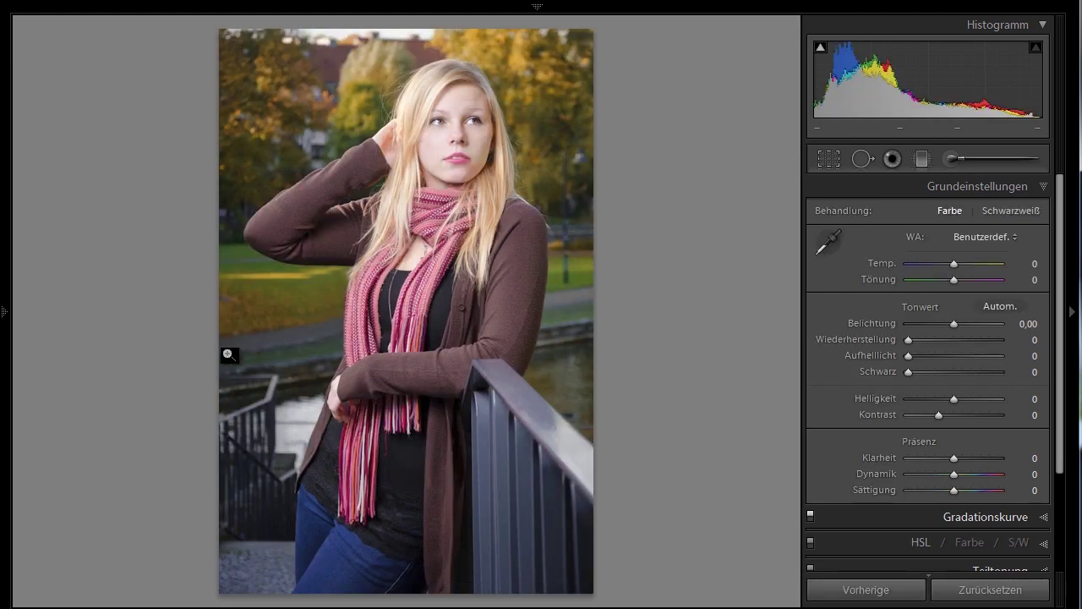
left_click(430, 133)
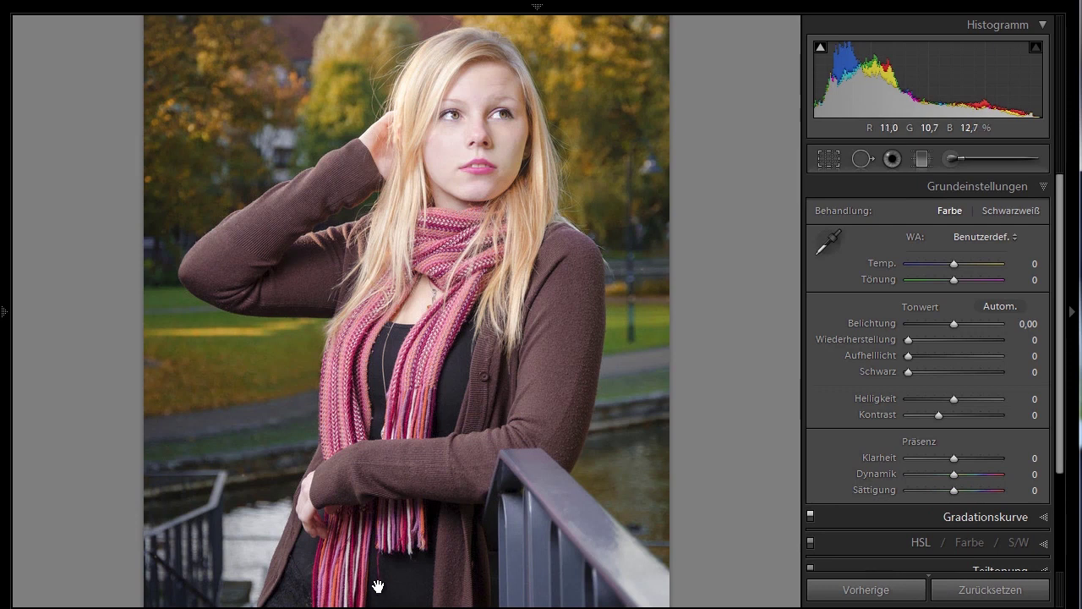
left_click(394, 338)
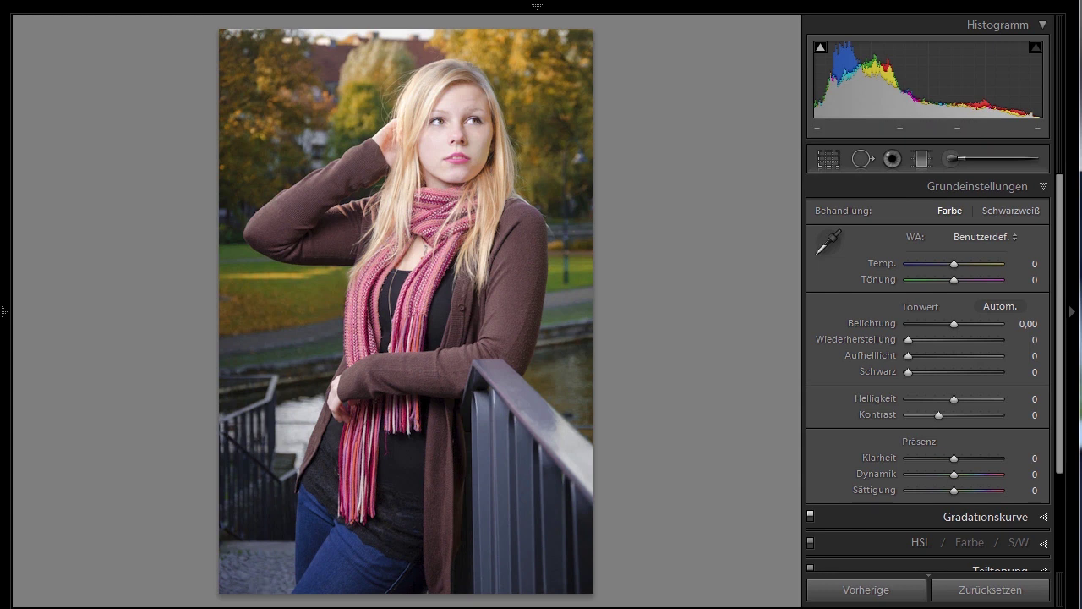
Step: Move on to the portrait of the red-haired woman and examine her face up close
key("Right")
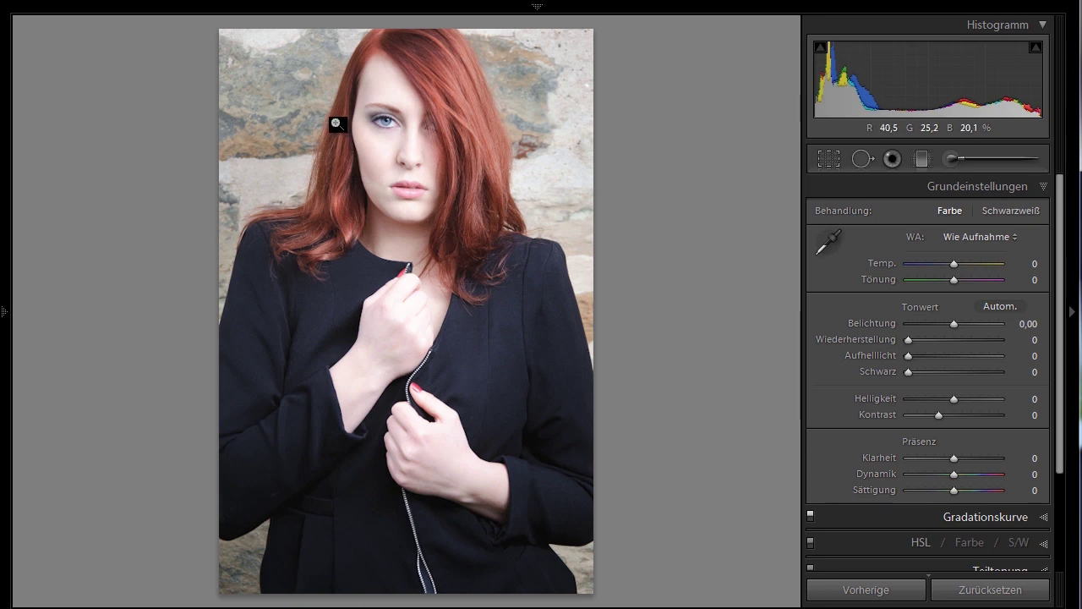
left_click(380, 62)
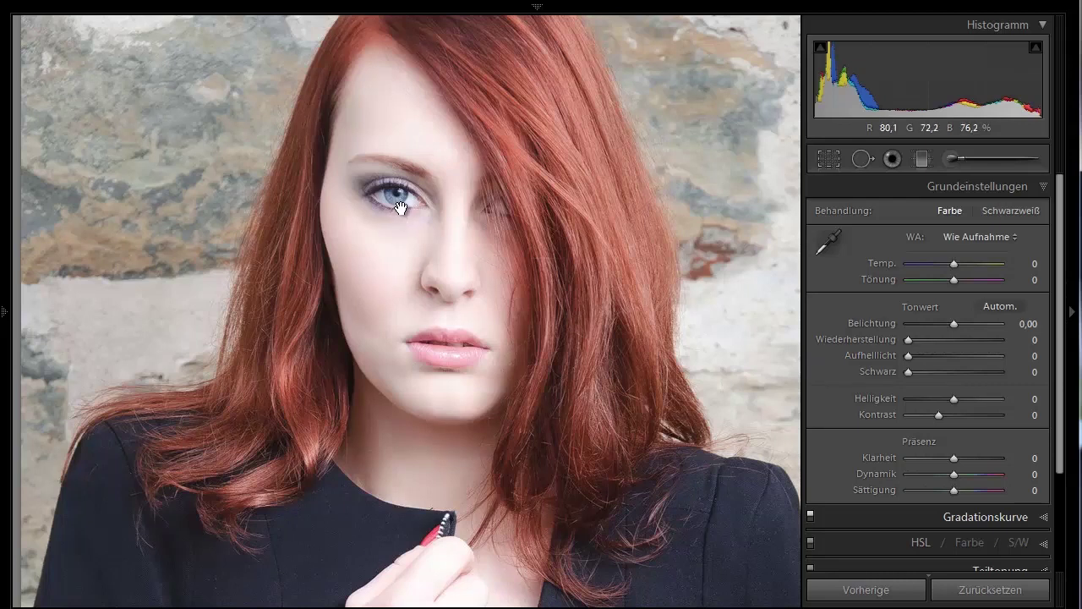
left_click(387, 248)
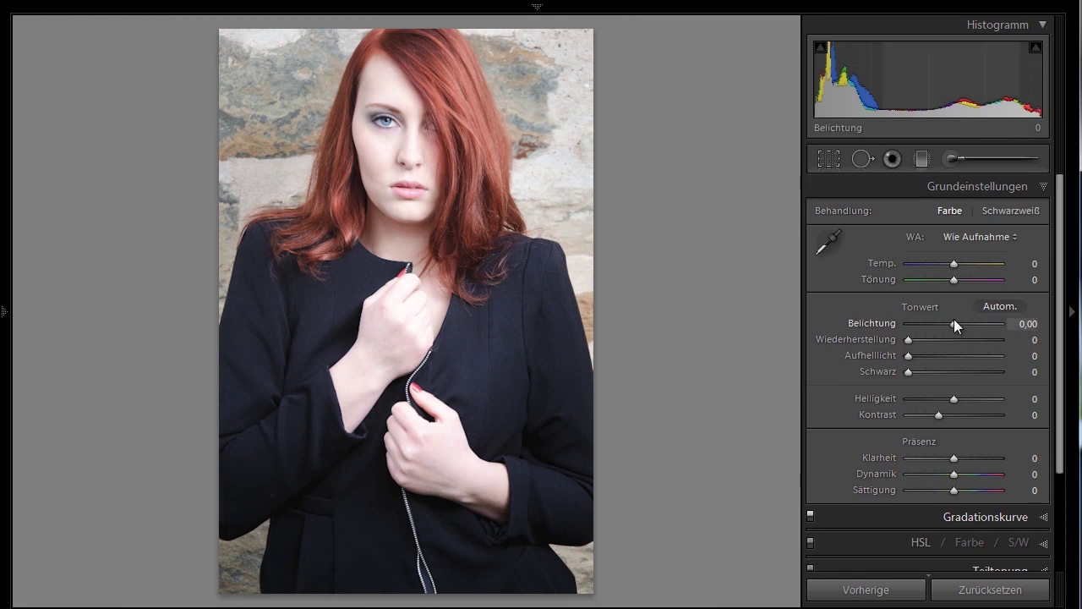
Step: Try an exposure of −0.30 on the red-haired woman's portrait, and reset the exposure to its default
left_click_drag(953, 323, 947, 323)
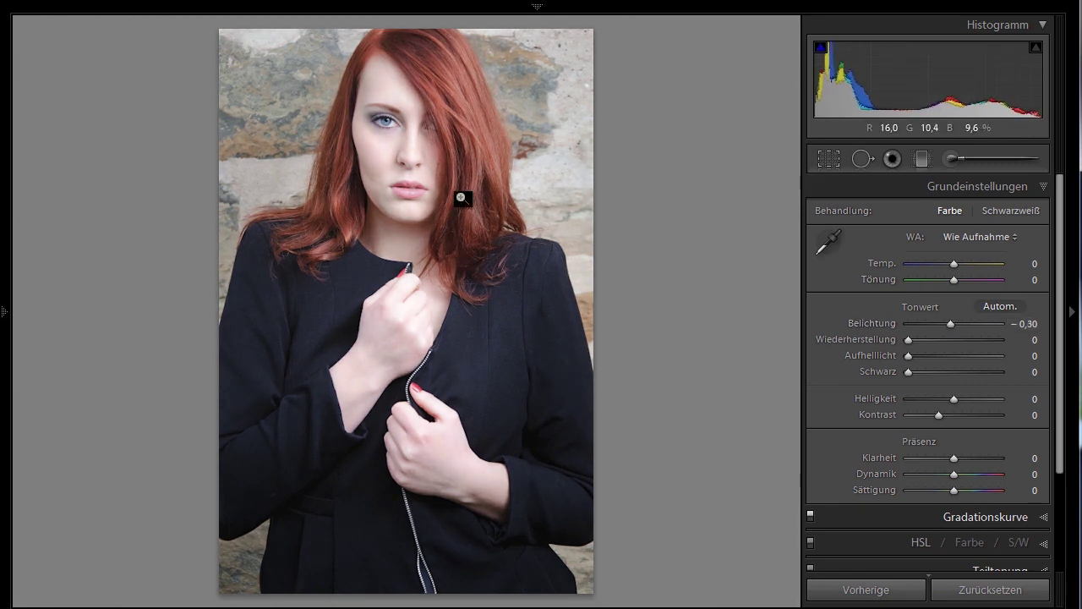
double_click(887, 323)
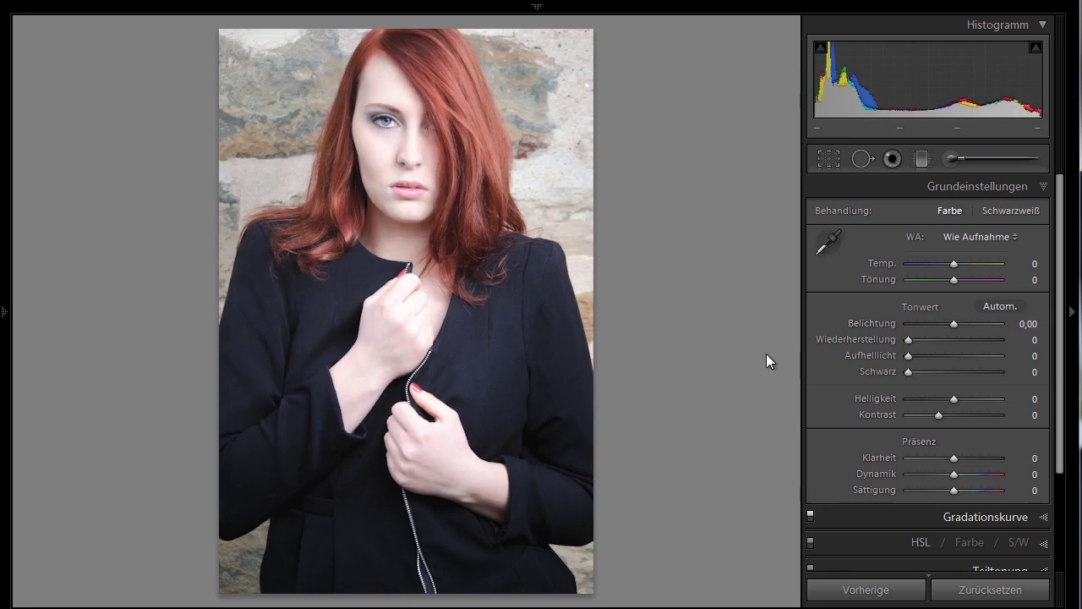